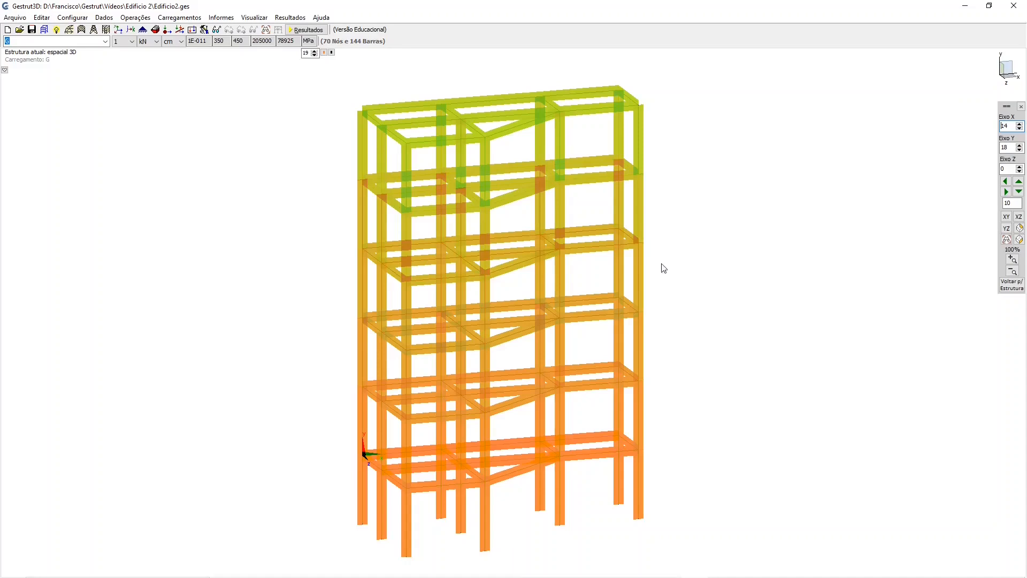
View the program's version and licence information, and close it
{"action": "left_click", "coordinate": [321, 20]}
{"action": "left_click", "coordinate": [348, 43]}
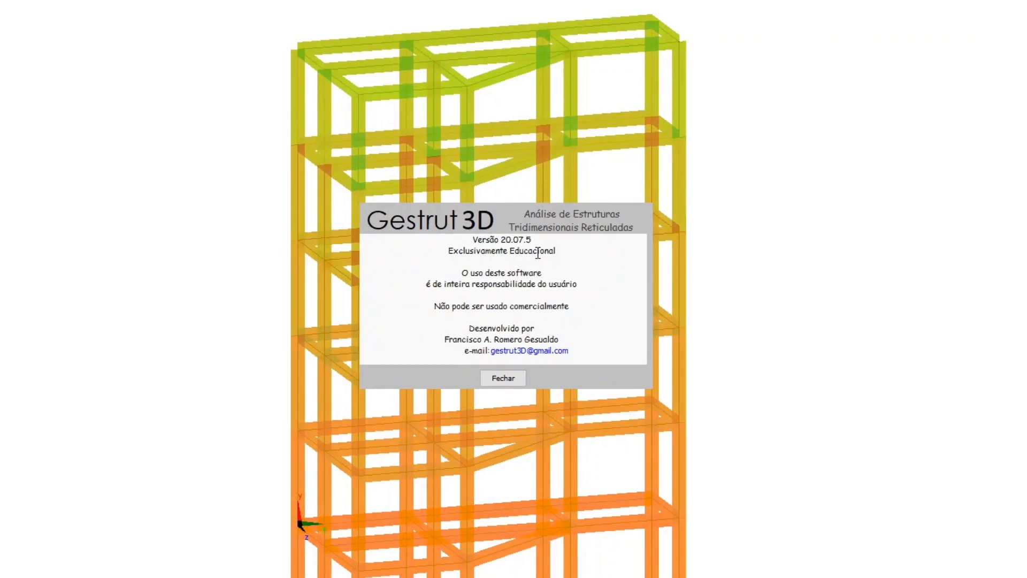
{"action": "left_click", "coordinate": [512, 378]}
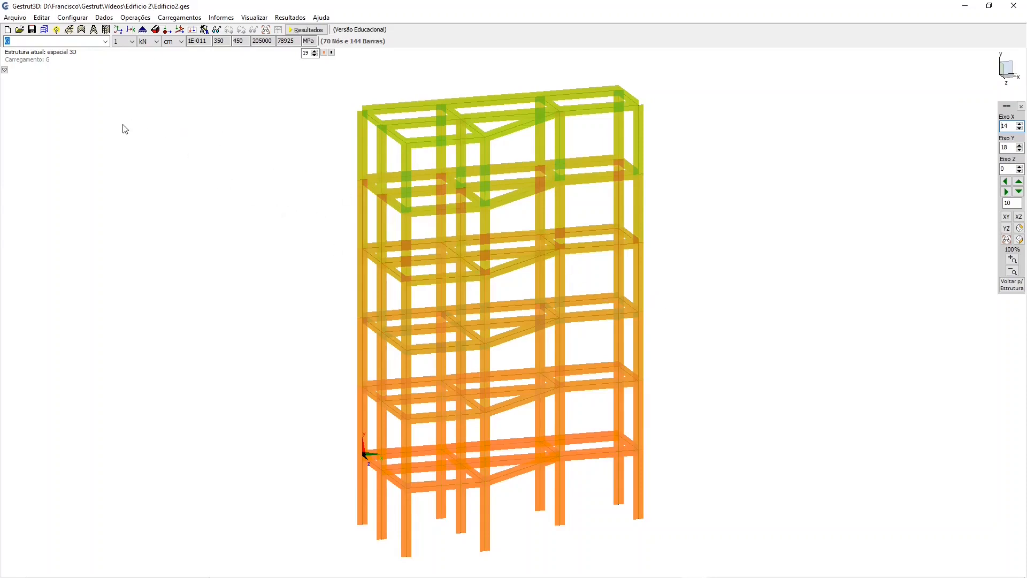
Open the structure generator without saving the current model, view the multi-storey building type, and close the generator
{"action": "left_click", "coordinate": [56, 32]}
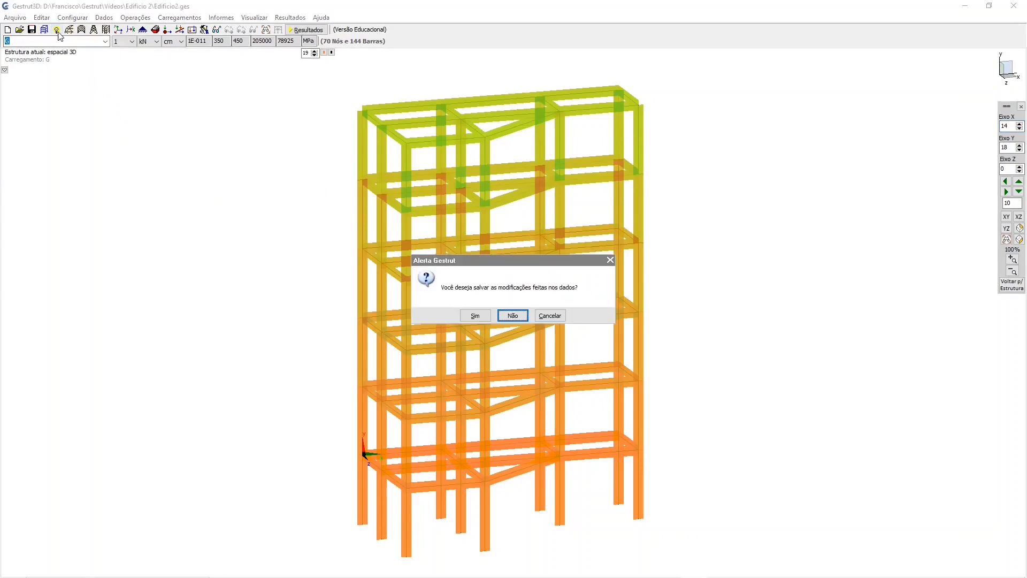
{"action": "left_click", "coordinate": [510, 316]}
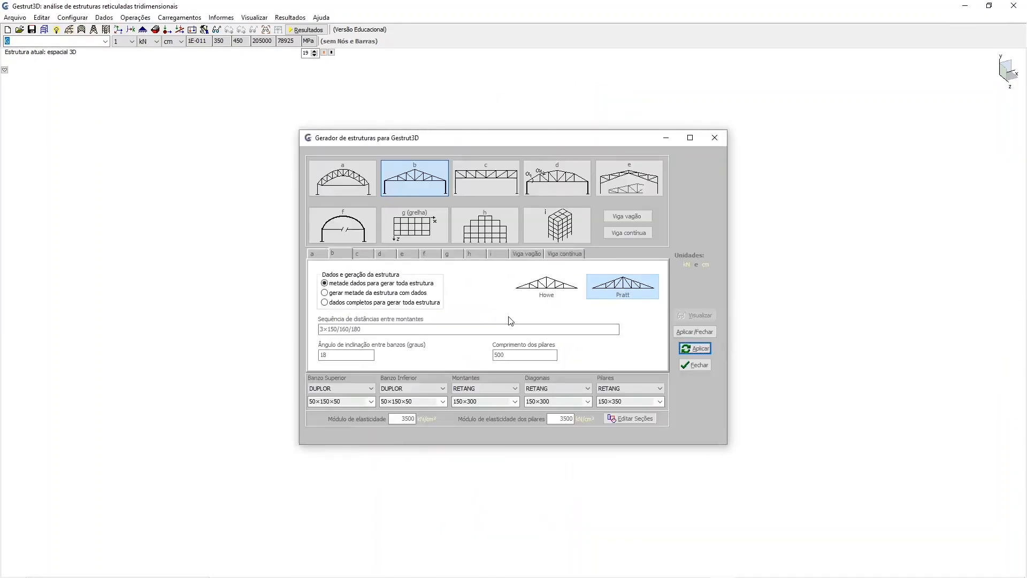
{"action": "left_click", "coordinate": [569, 232]}
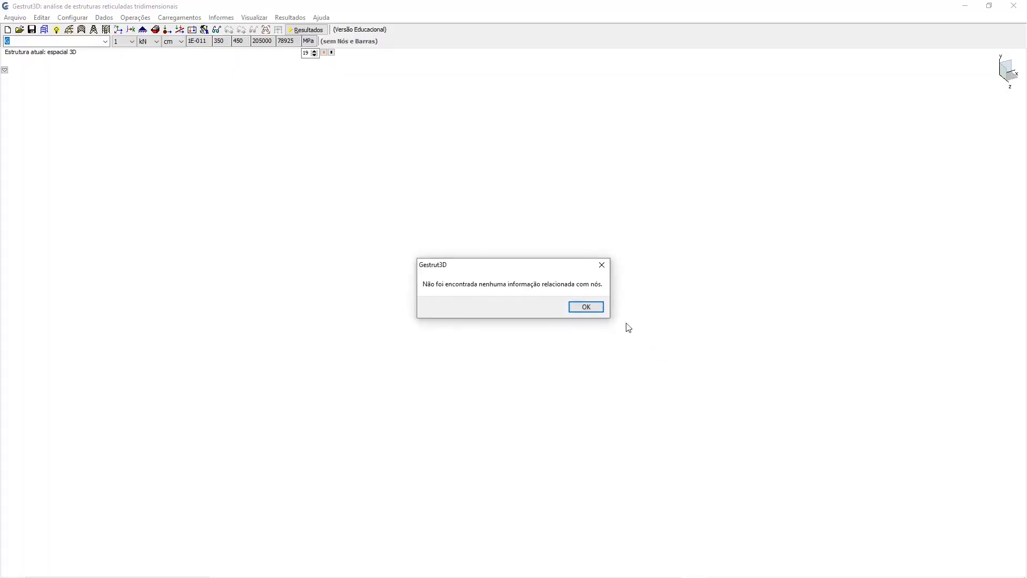
{"action": "left_click", "coordinate": [586, 307]}
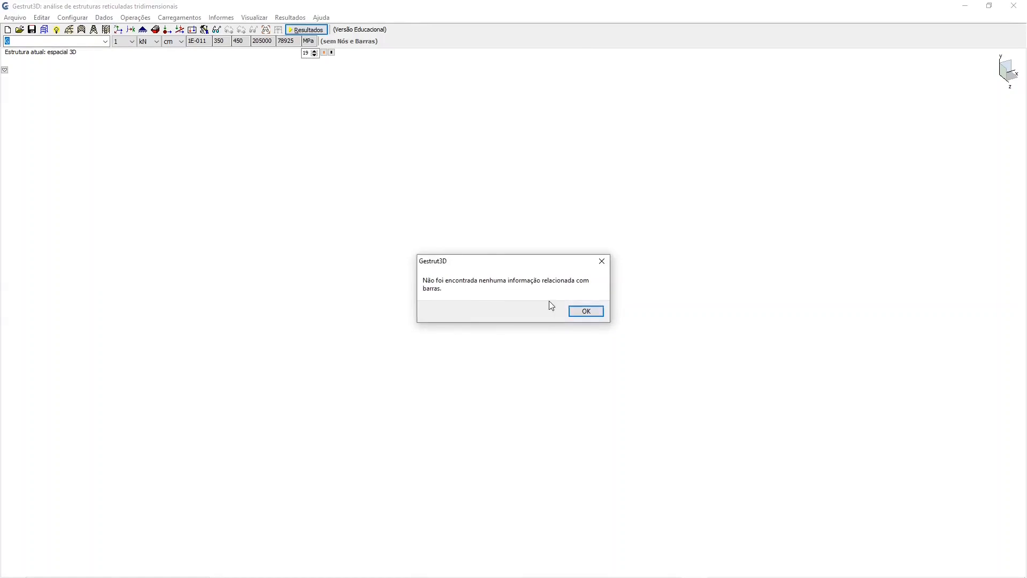
{"action": "left_click", "coordinate": [587, 311]}
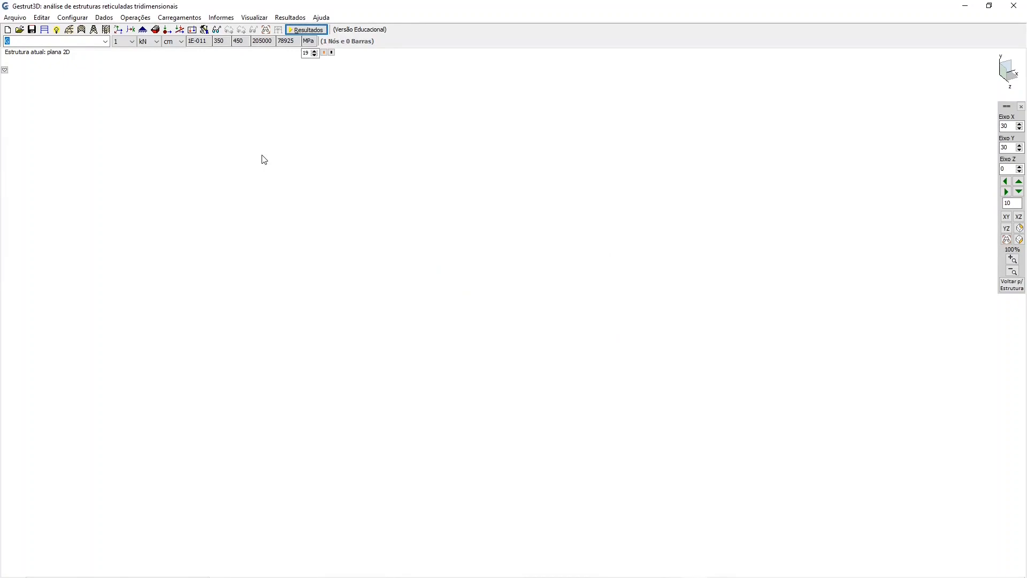
Reopen the recent project Edificio2.ges without saving the current changes
{"action": "left_click", "coordinate": [14, 18]}
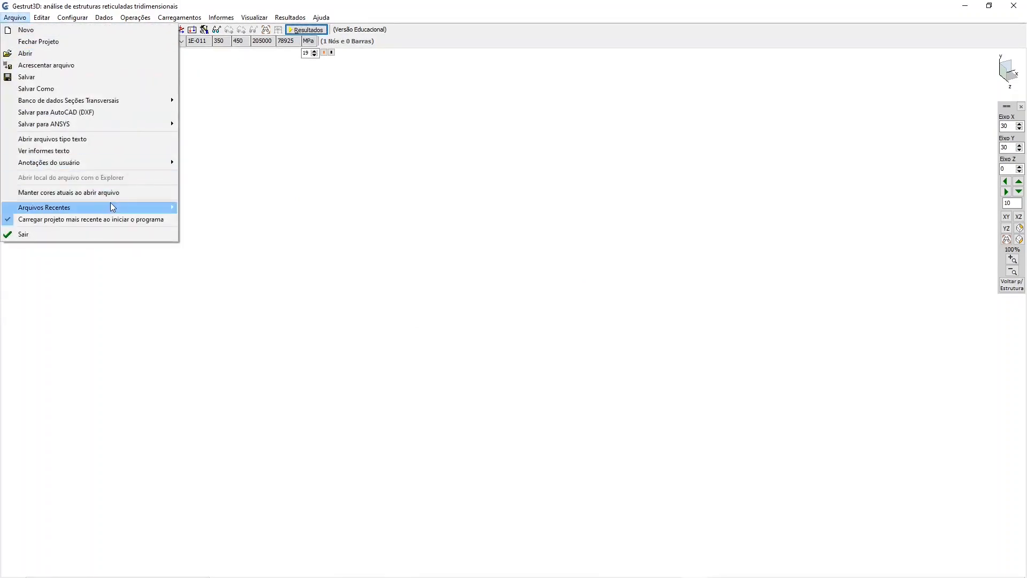
{"action": "mouse_move", "coordinate": [110, 204]}
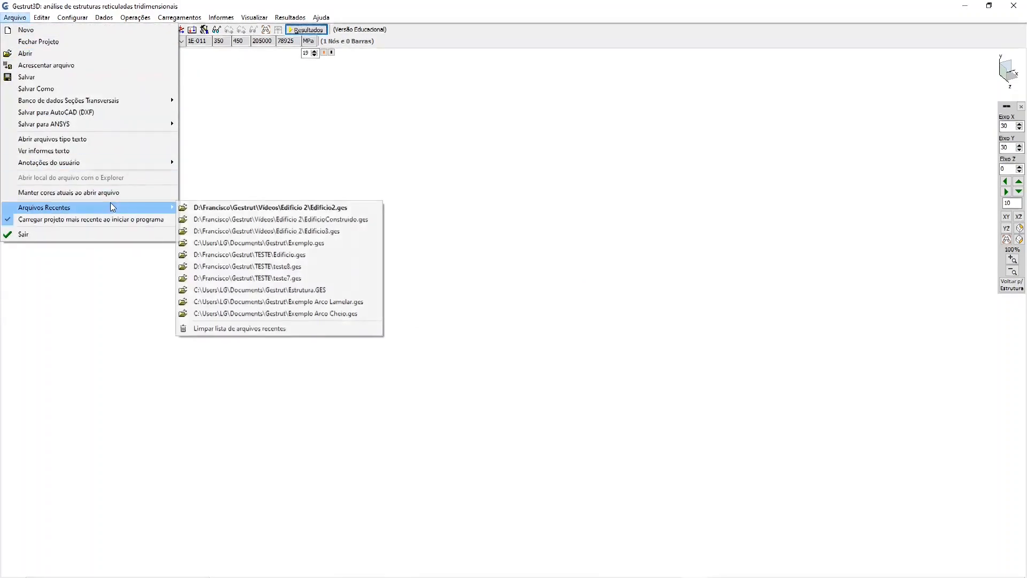
{"action": "left_click", "coordinate": [306, 207]}
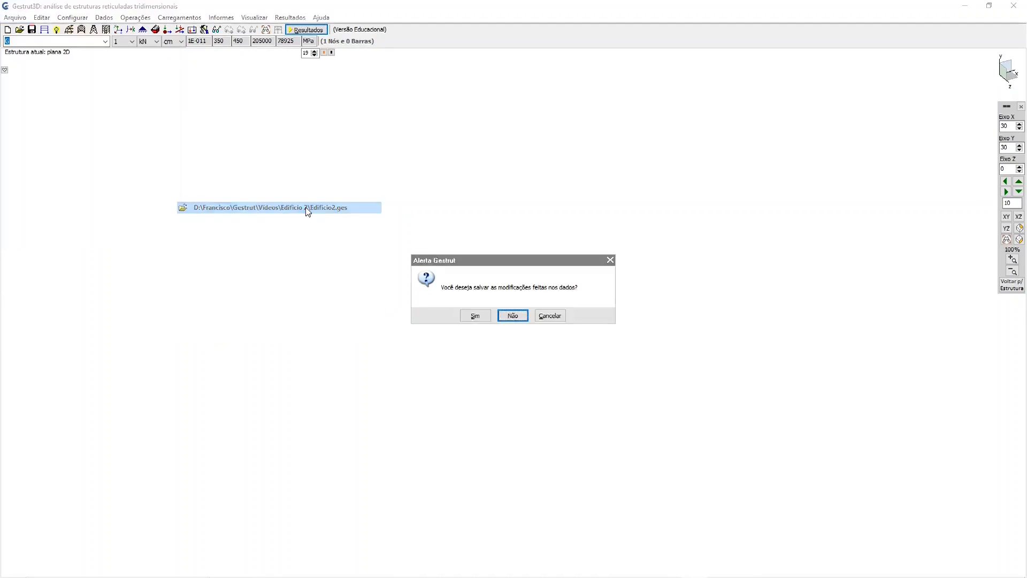
{"action": "left_click", "coordinate": [510, 316]}
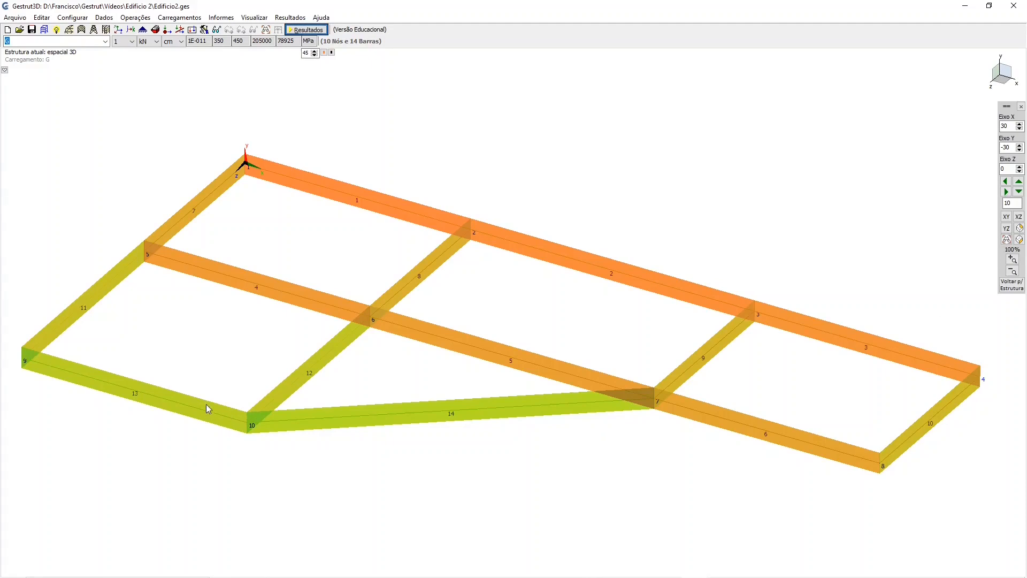
Examine the node coordinates table of the floor grid alongside the model
{"action": "left_click", "coordinate": [118, 30]}
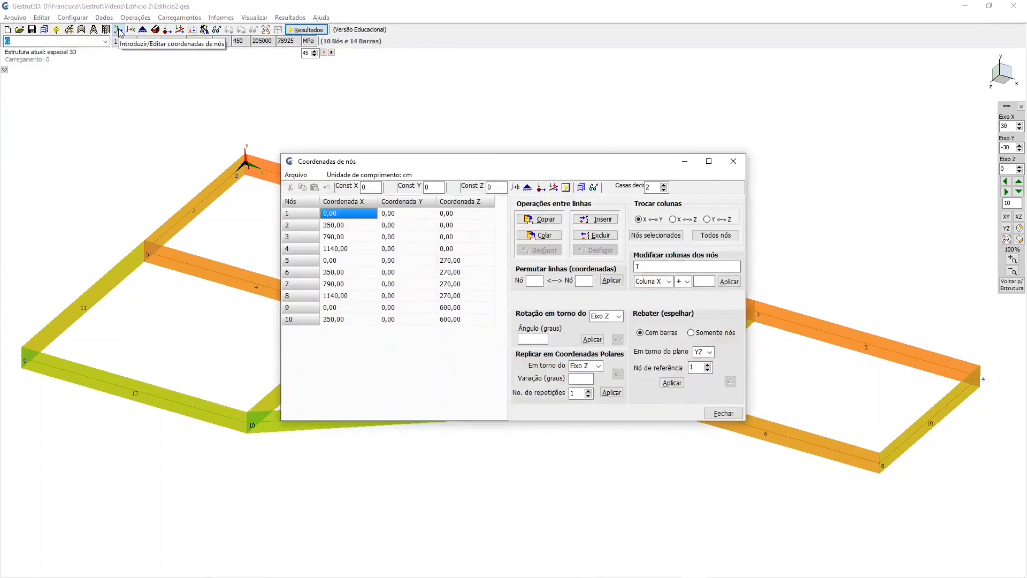
{"action": "left_click_drag", "start_coordinate": [529, 162], "coordinate": [594, 122]}
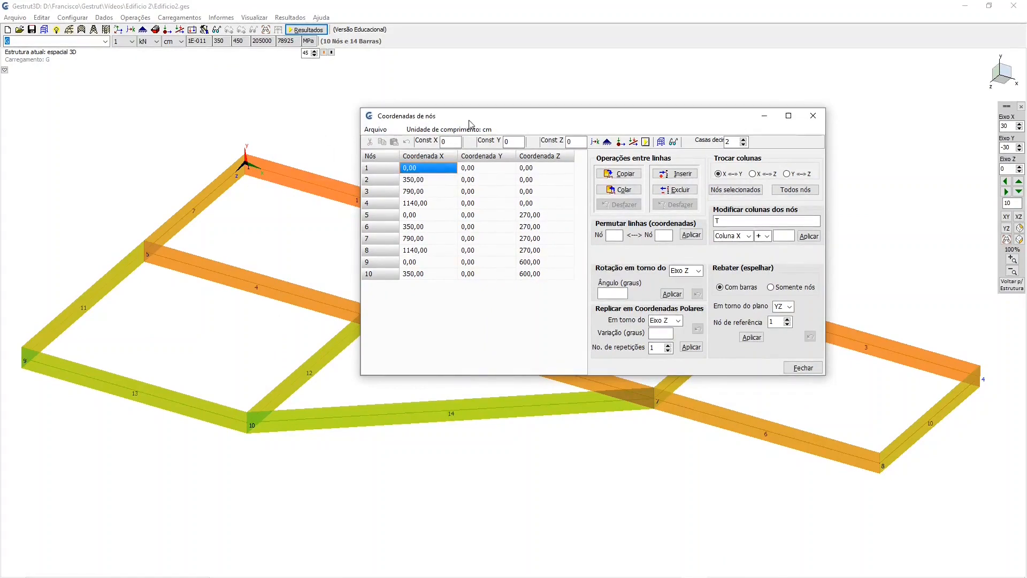
{"action": "left_click_drag", "start_coordinate": [473, 121], "coordinate": [677, 107]}
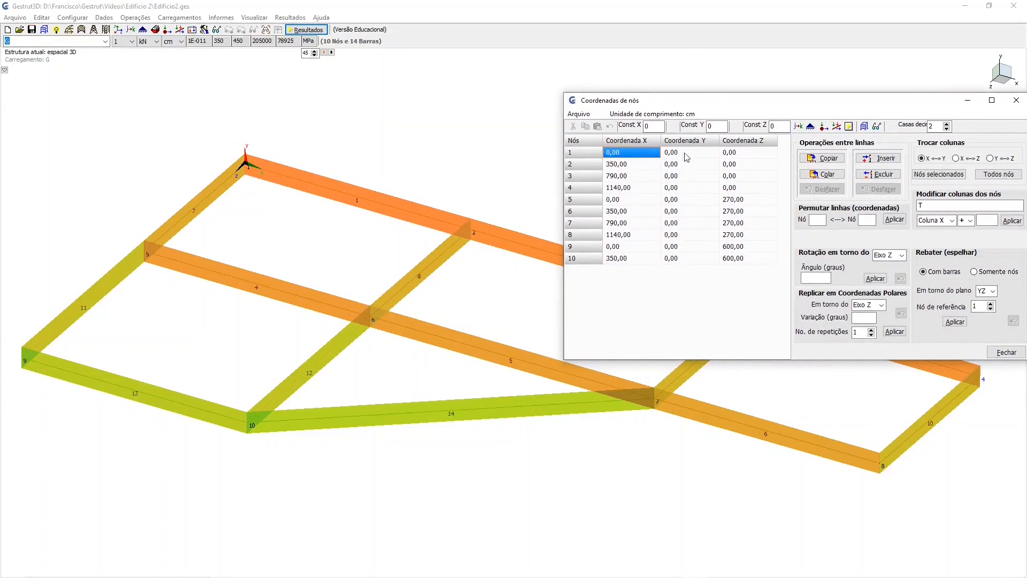
{"action": "left_click_drag", "start_coordinate": [752, 106], "coordinate": [528, 137]}
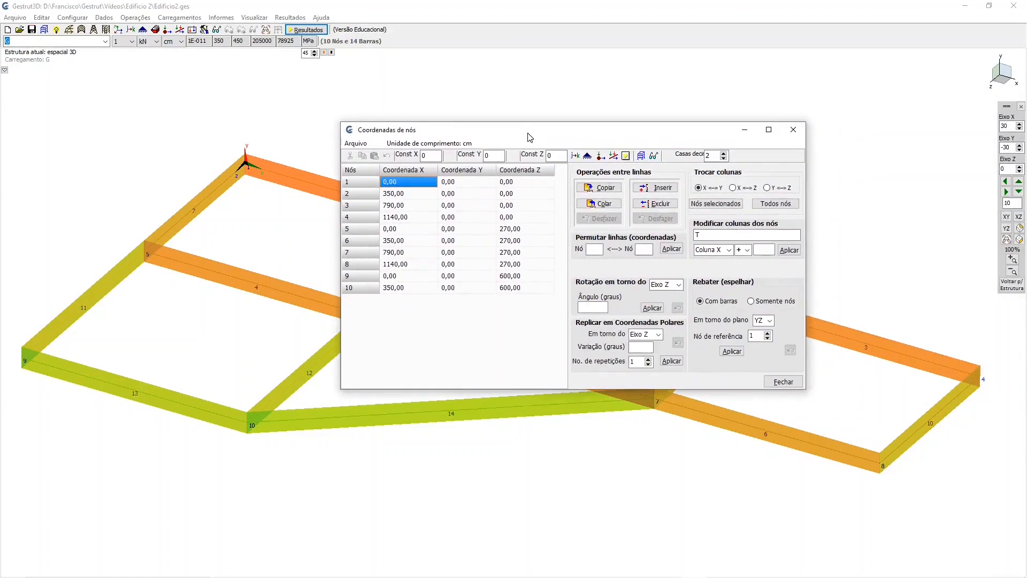
Examine the bar data and numbering of the floor grid, and close the bar and node windows
{"action": "left_click", "coordinate": [575, 156]}
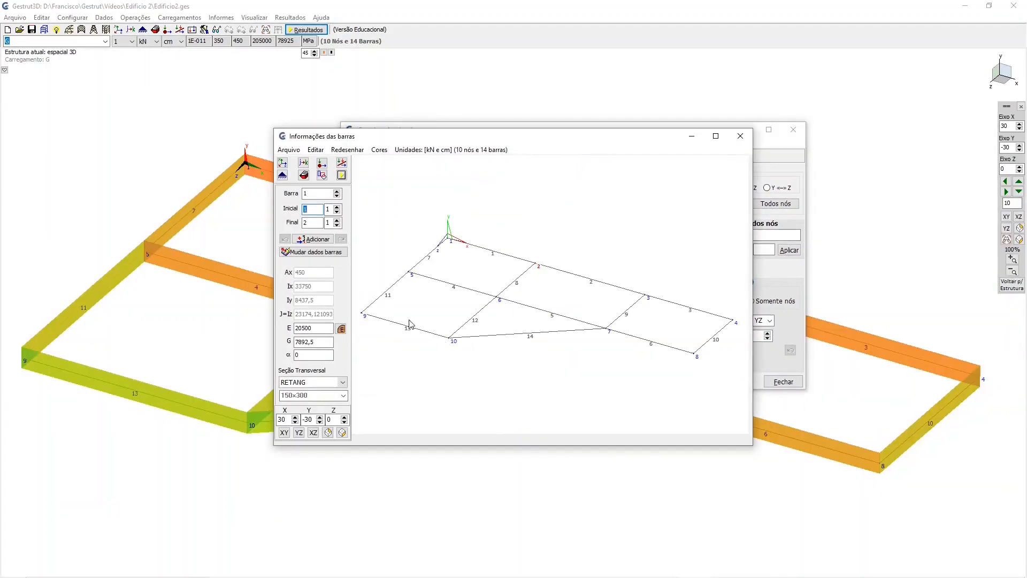
{"action": "mouse_move", "coordinate": [448, 239]}
{"action": "left_mouse_down"}
{"action": "mouse_move", "coordinate": [470, 279]}
{"action": "mouse_move", "coordinate": [495, 272]}
{"action": "mouse_move", "coordinate": [473, 277]}
{"action": "mouse_move", "coordinate": [454, 263]}
{"action": "left_mouse_up"}
{"action": "left_click", "coordinate": [739, 138]}
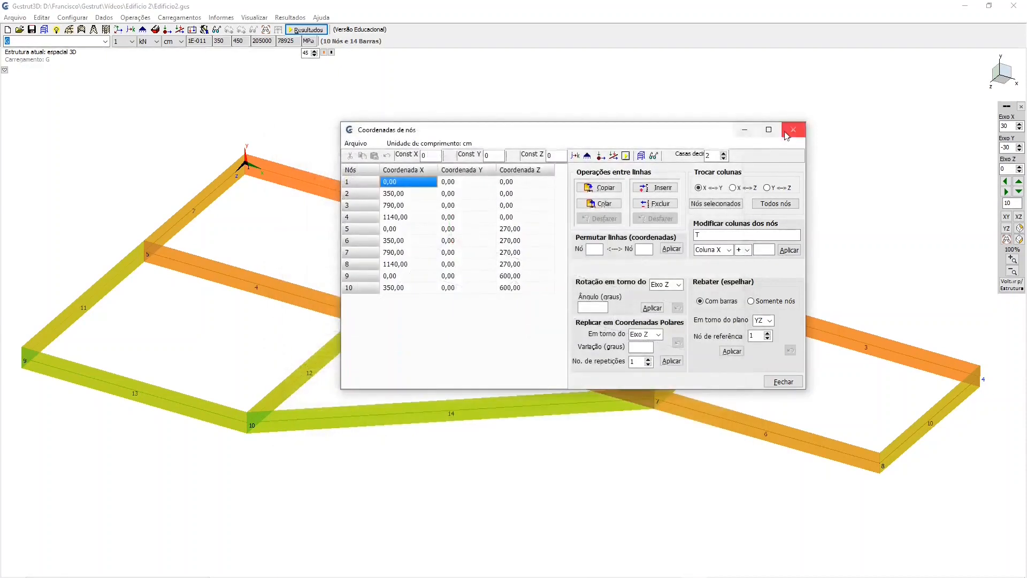
{"action": "left_click", "coordinate": [798, 131]}
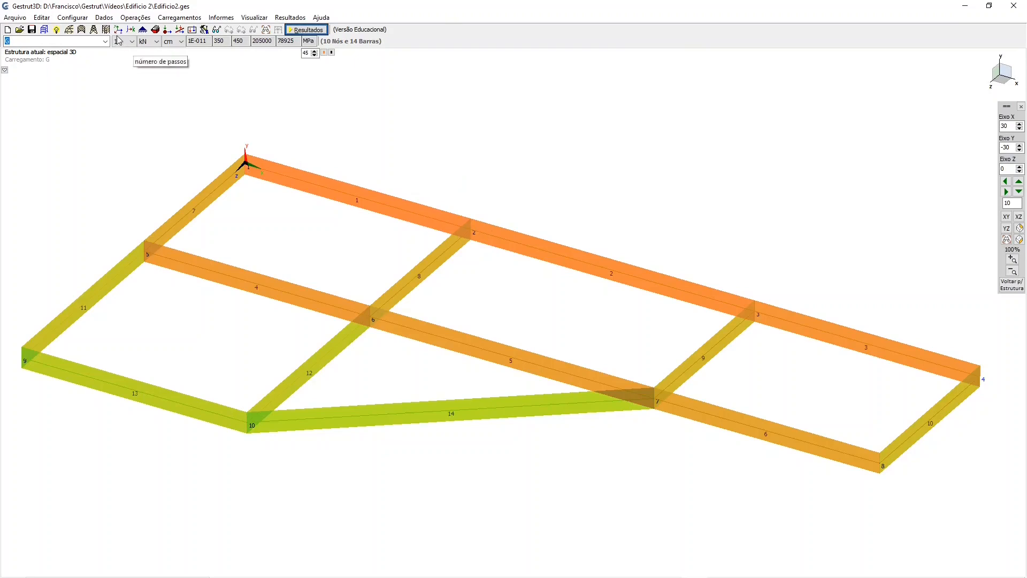
Open the layer generator for multi-storey buildings and set the reference type to by level (node Y coordinate)
{"action": "left_click", "coordinate": [107, 30]}
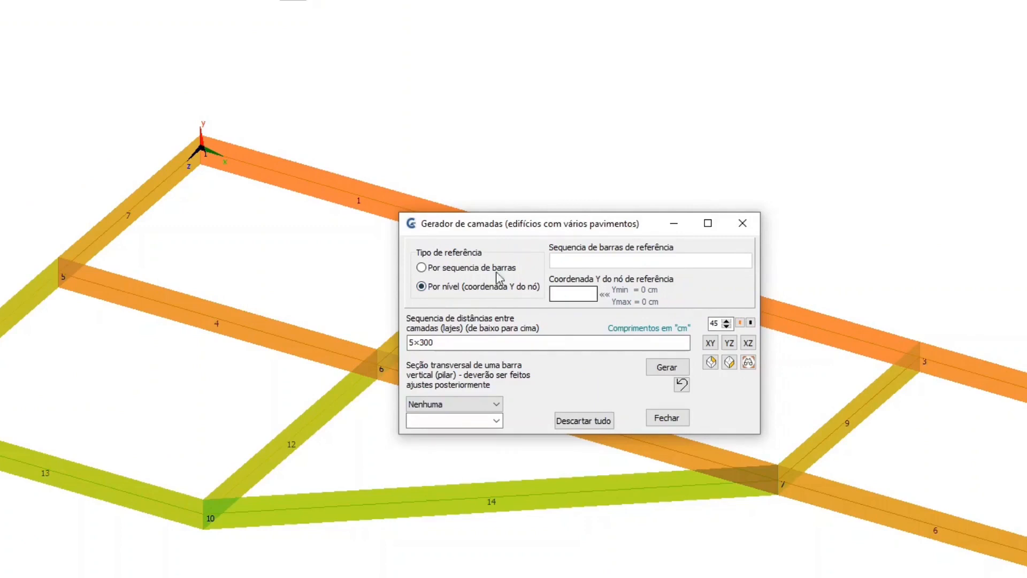
{"action": "left_click", "coordinate": [438, 269]}
{"action": "left_click_drag", "start_coordinate": [524, 228], "coordinate": [774, 47]}
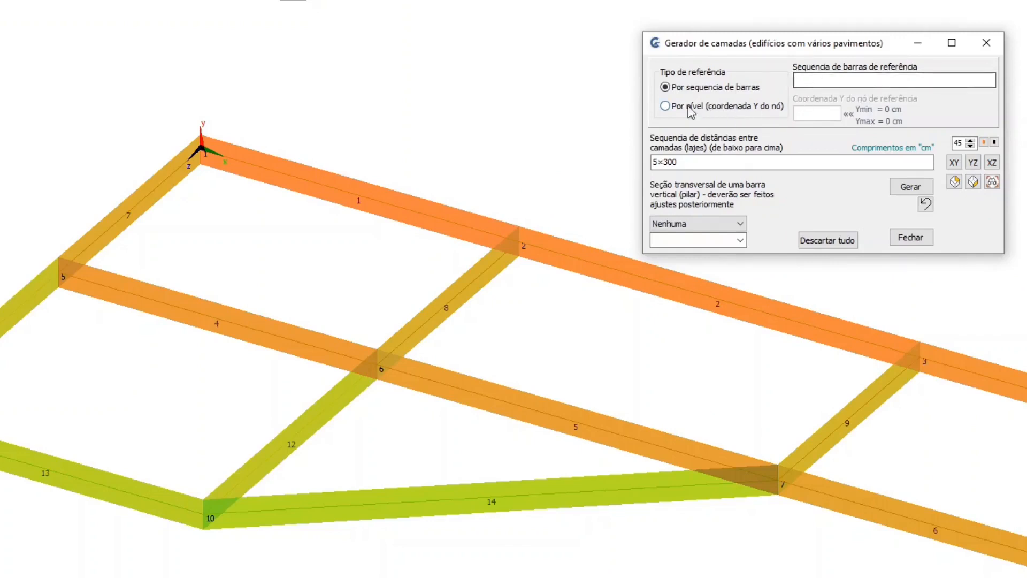
{"action": "left_click", "coordinate": [690, 107]}
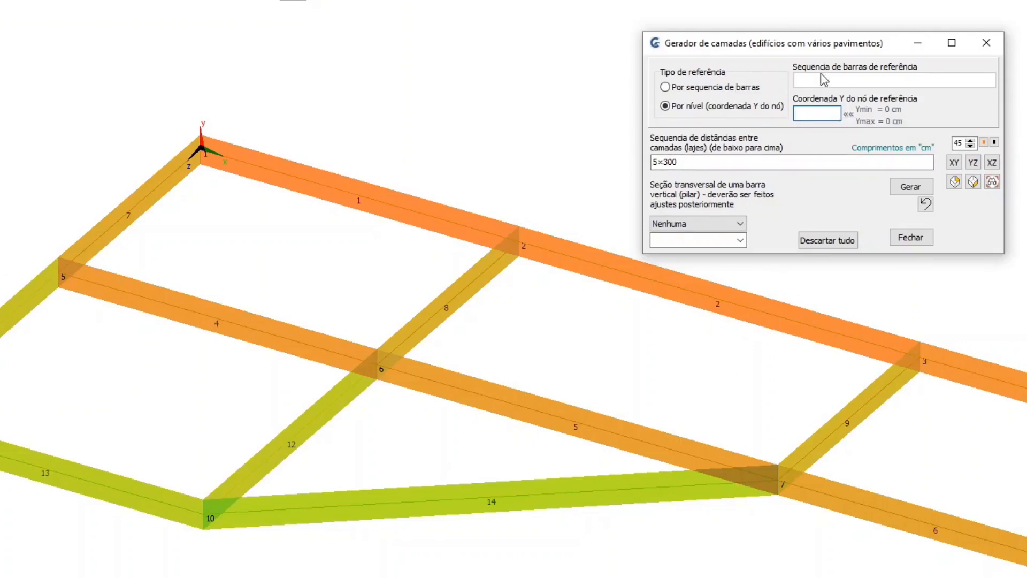
{"action": "left_click", "coordinate": [717, 89]}
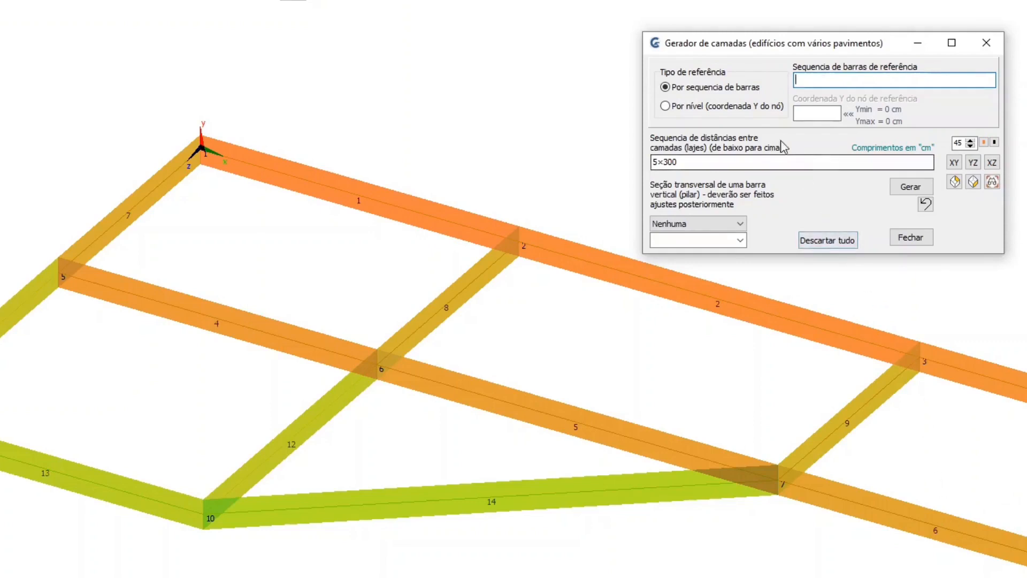
{"action": "left_click", "coordinate": [683, 108]}
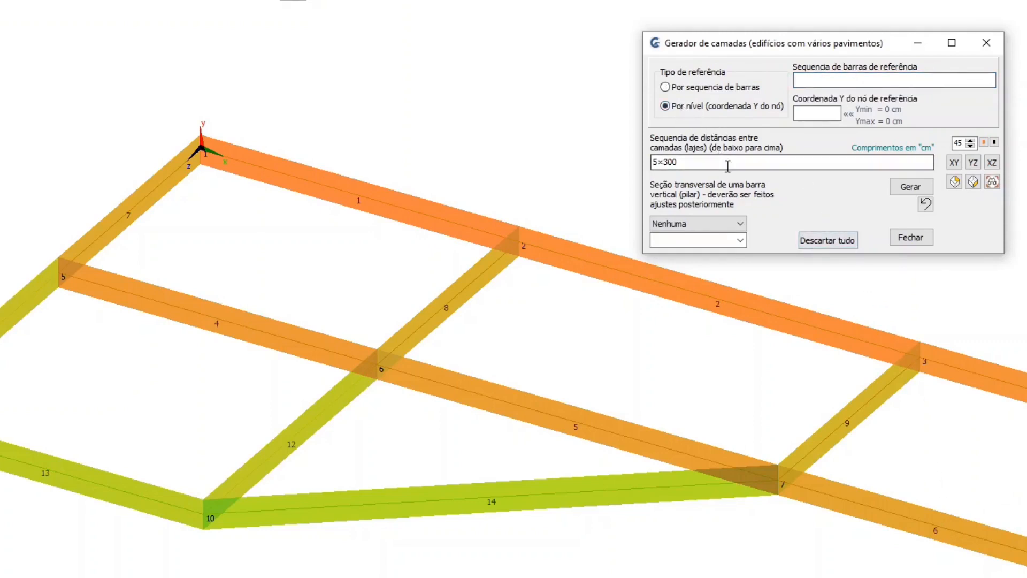
Set the Y coordinate of the reference node to min in the layer generator
{"action": "left_click", "coordinate": [829, 111]}
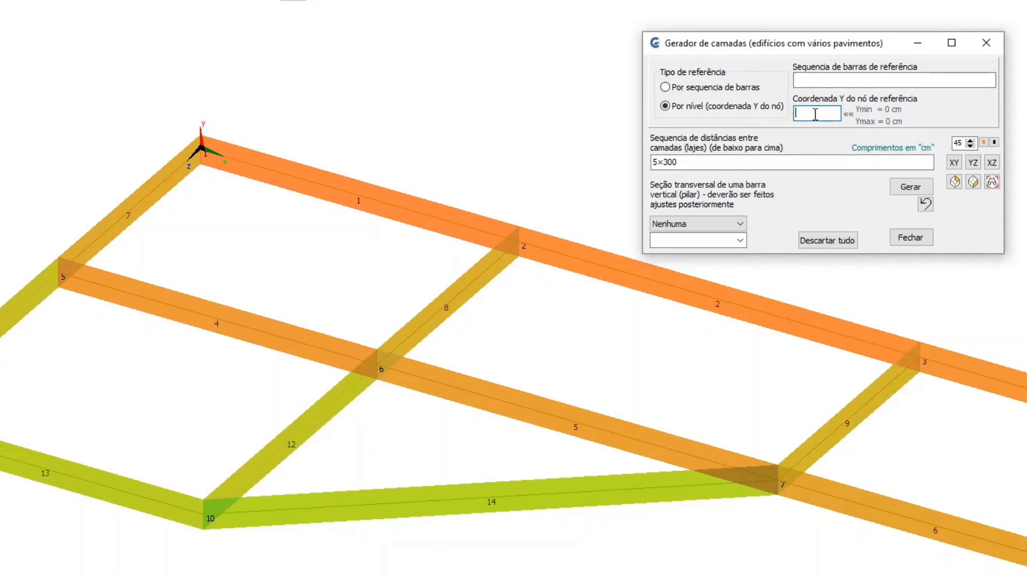
{"action": "type", "text": "Ymax"}
{"action": "key", "text": "BackSpace"}
{"action": "key", "text": "BackSpace"}
{"action": "key", "text": "BackSpace"}
{"action": "key", "text": "BackSpace"}
{"action": "type", "text": "ma"}
{"action": "key", "text": "BackSpace"}
{"action": "key", "text": "BackSpace"}
{"action": "type", "text": "min"}
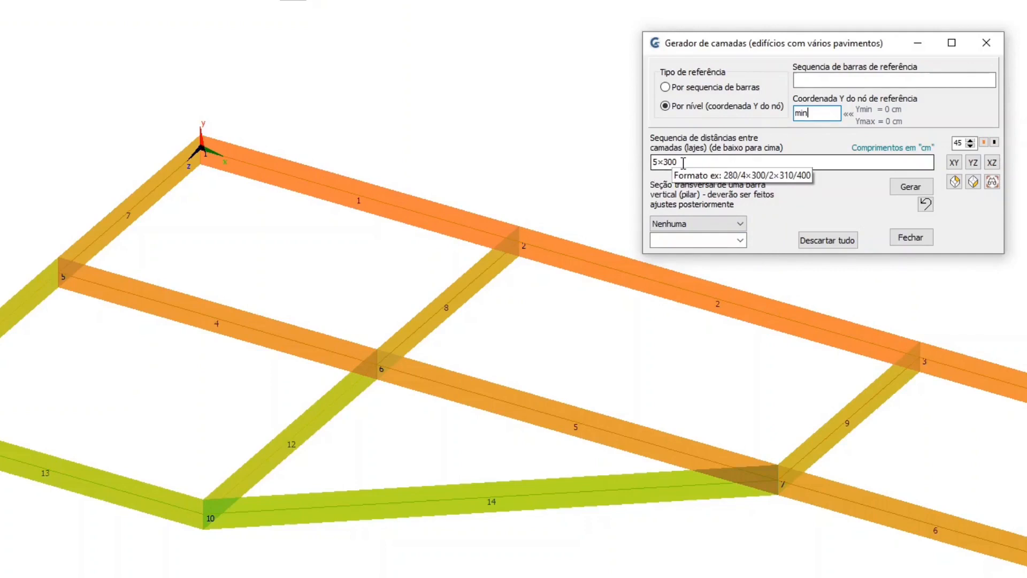
{"action": "left_click", "coordinate": [725, 163]}
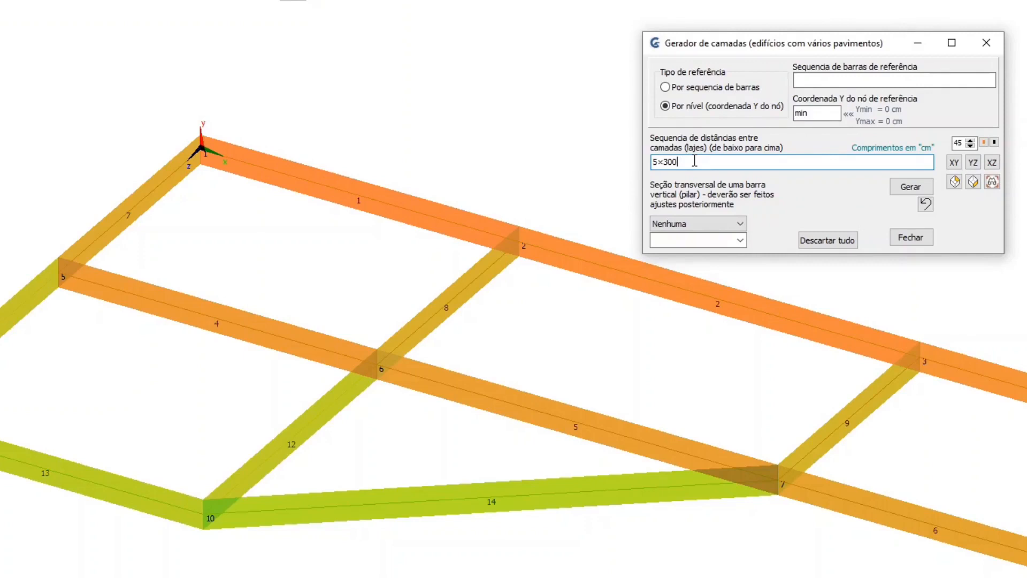
{"action": "type", "text": "/20"}
{"action": "key", "text": "BackSpace"}
{"action": "key", "text": "BackSpace"}
{"action": "key", "text": "BackSpace"}
{"action": "key", "text": "BackSpace"}
Assign the RETANG 150×300 cross-section to the columns and generate the building layers with the 5×300 spacing
{"action": "left_click", "coordinate": [741, 224]}
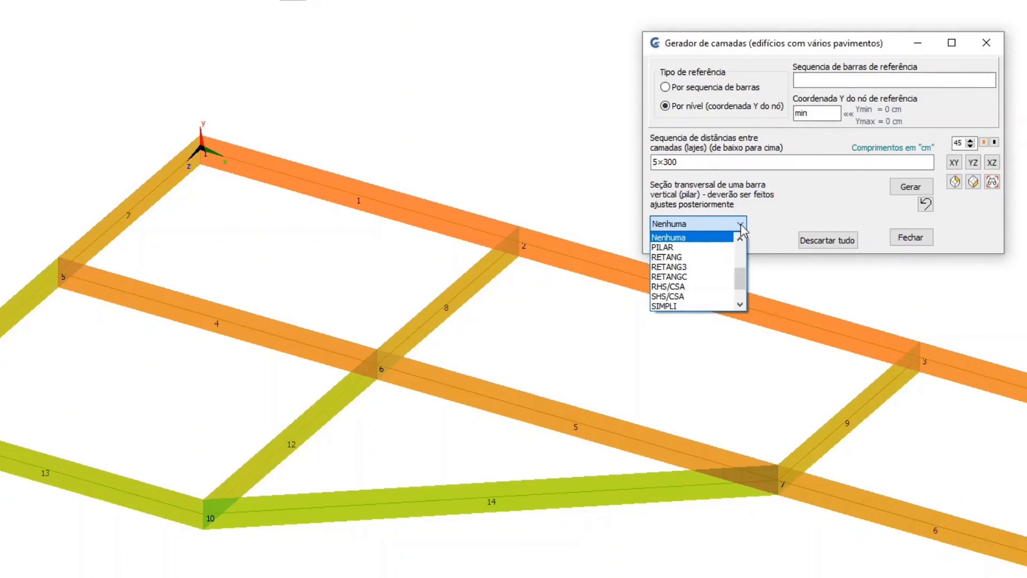
{"action": "left_click", "coordinate": [742, 229]}
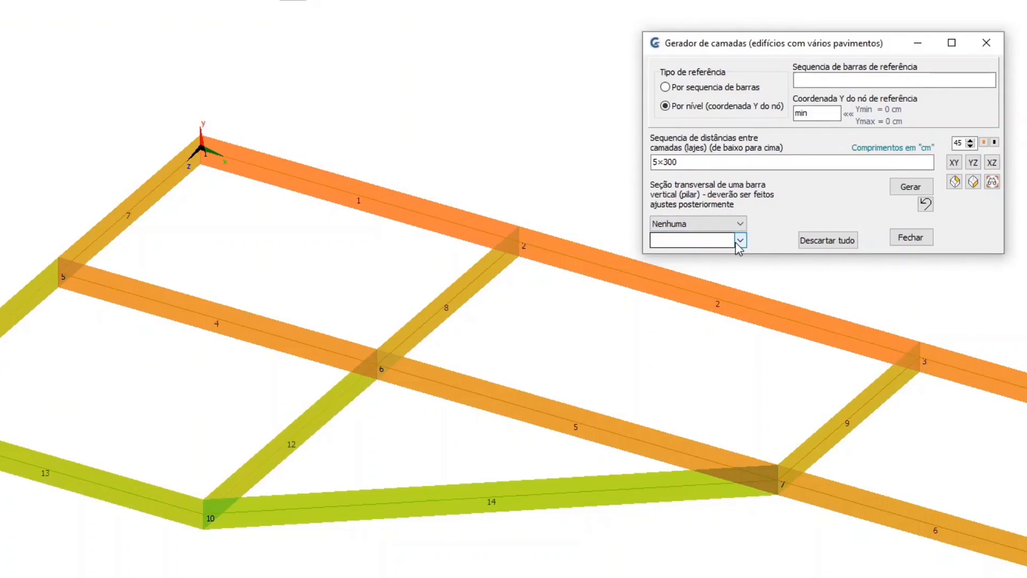
{"action": "left_click", "coordinate": [712, 224]}
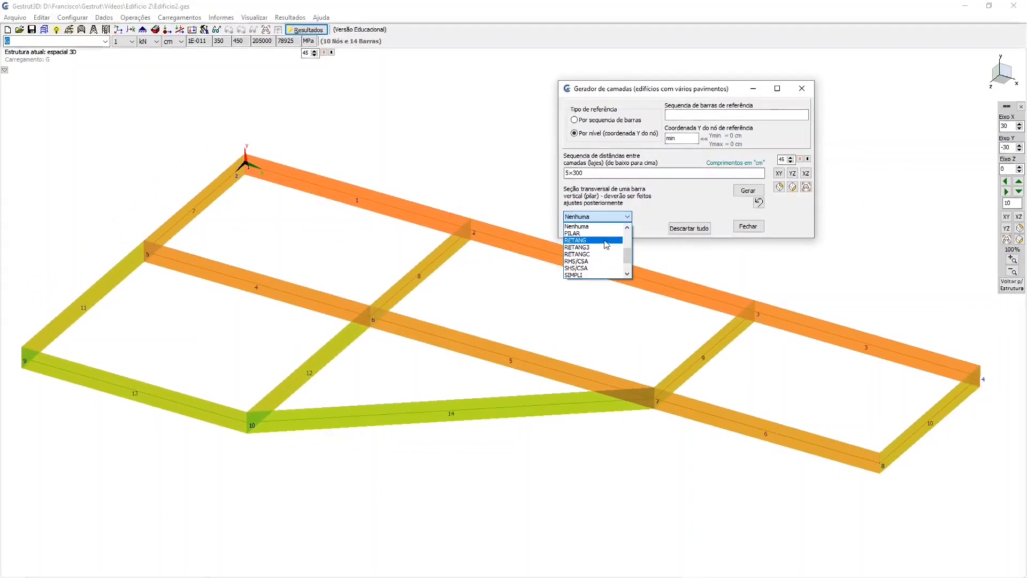
{"action": "left_click", "coordinate": [602, 242]}
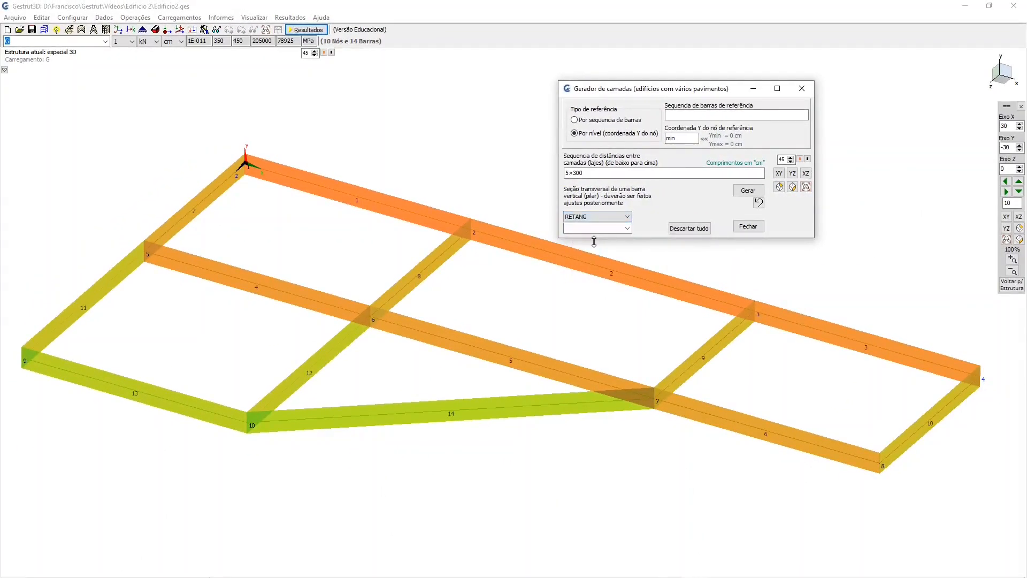
{"action": "left_click", "coordinate": [630, 229]}
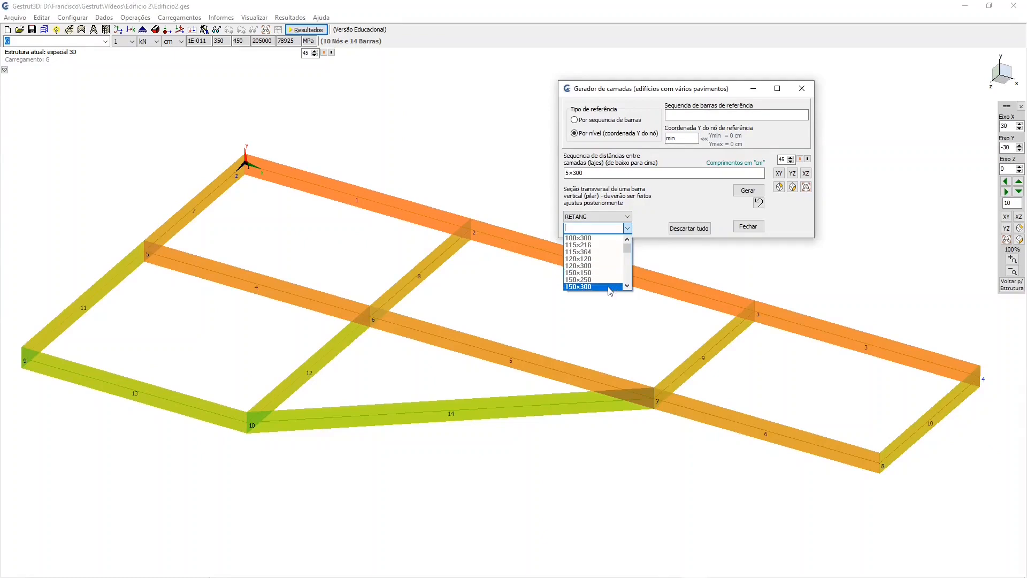
{"action": "left_click", "coordinate": [594, 287]}
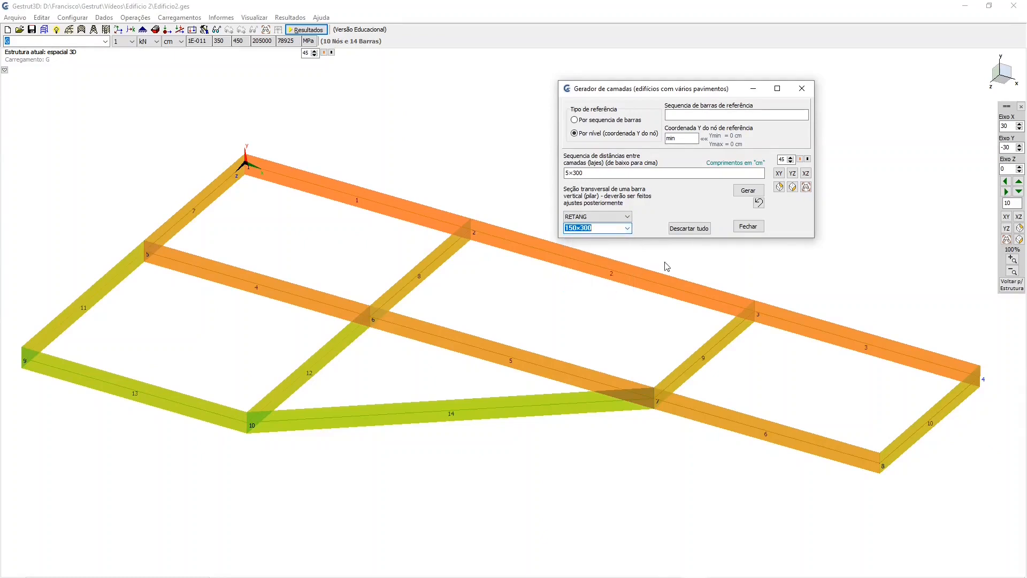
{"action": "left_click", "coordinate": [752, 192]}
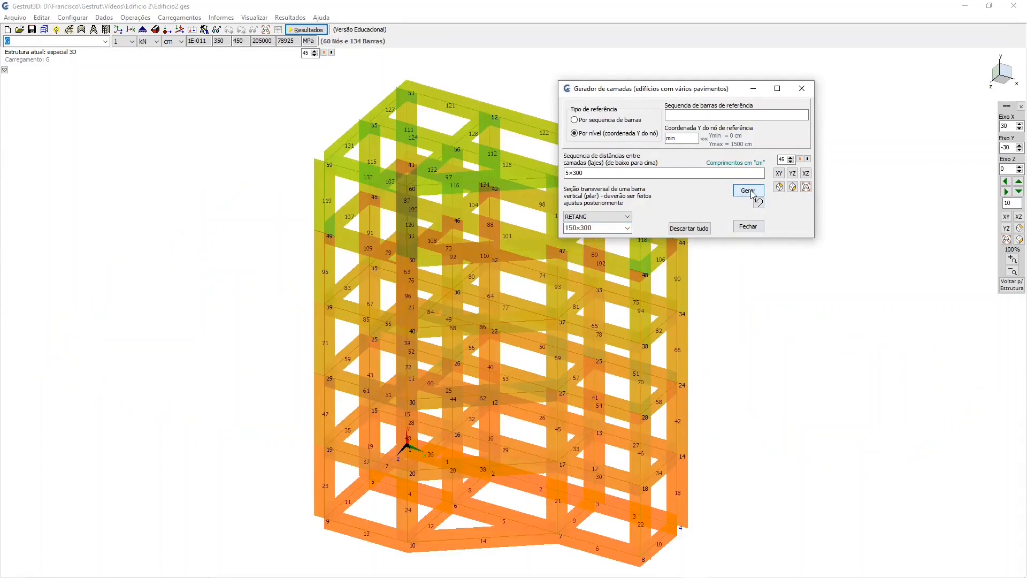
Move the layer generator clear of the building and reduce the bars' display thickness to 35
{"action": "left_click_drag", "start_coordinate": [666, 94], "coordinate": [811, 86]}
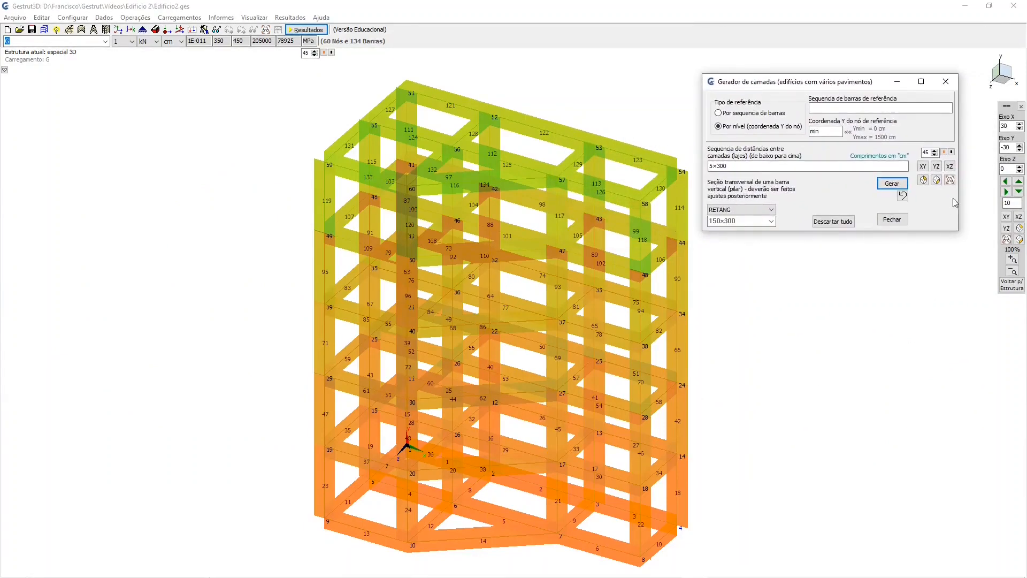
{"action": "left_click", "coordinate": [934, 154]}
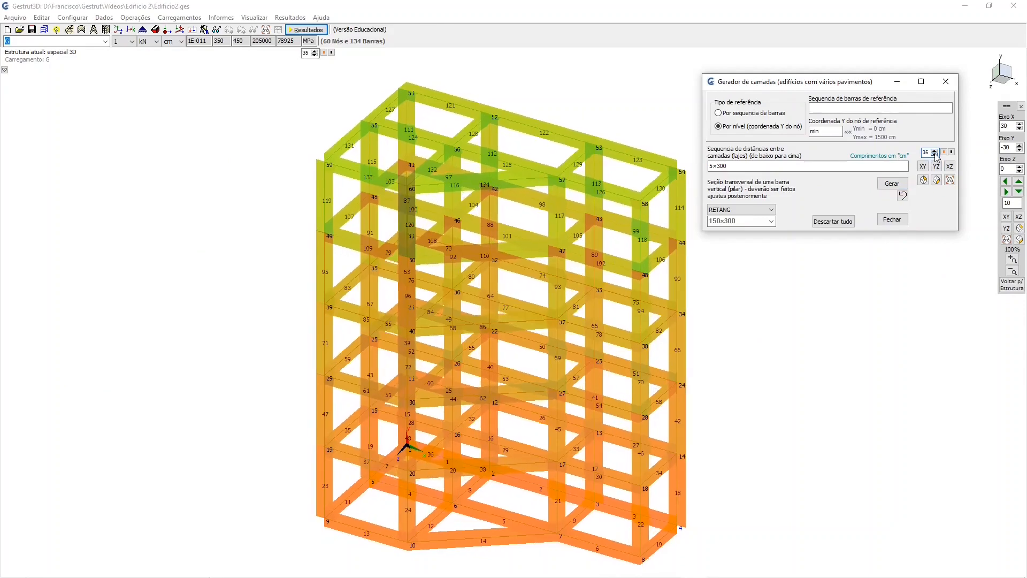
Reduce the bars' display thickness to 25
{"action": "left_click", "coordinate": [935, 155]}
{"action": "left_click", "coordinate": [935, 155]}
{"action": "left_click", "coordinate": [934, 155]}
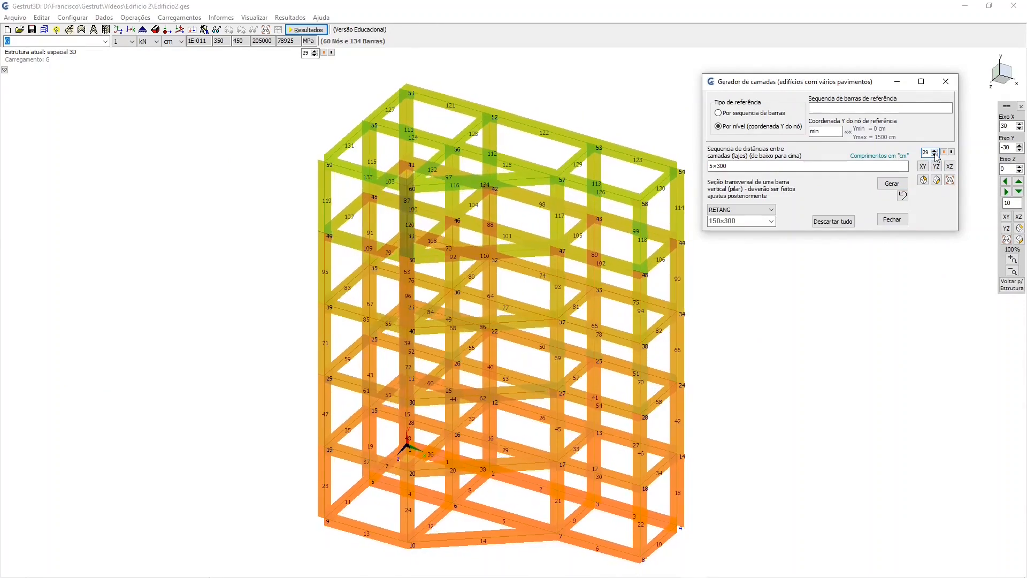
{"action": "left_click", "coordinate": [935, 154]}
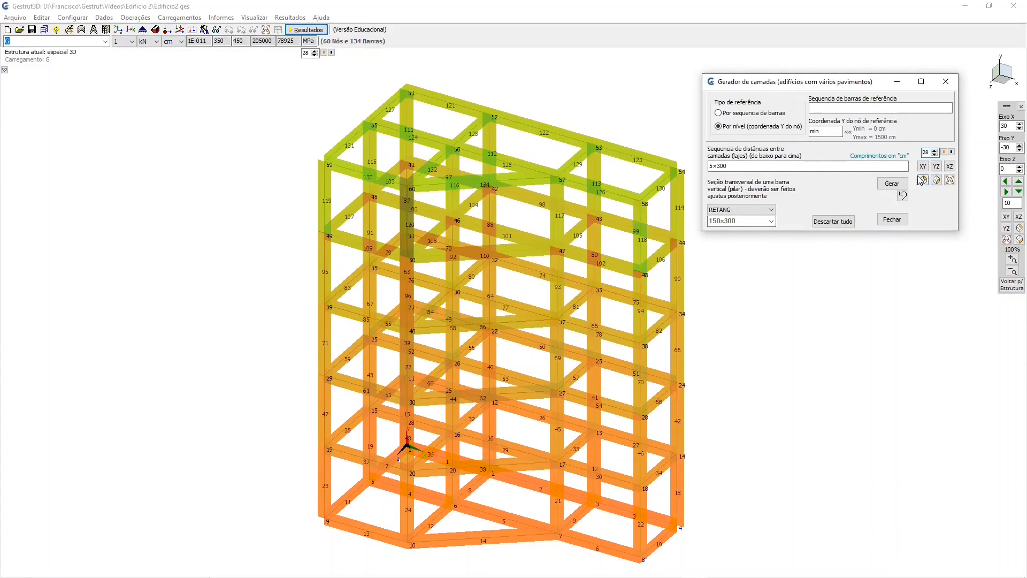
{"action": "left_click", "coordinate": [935, 155]}
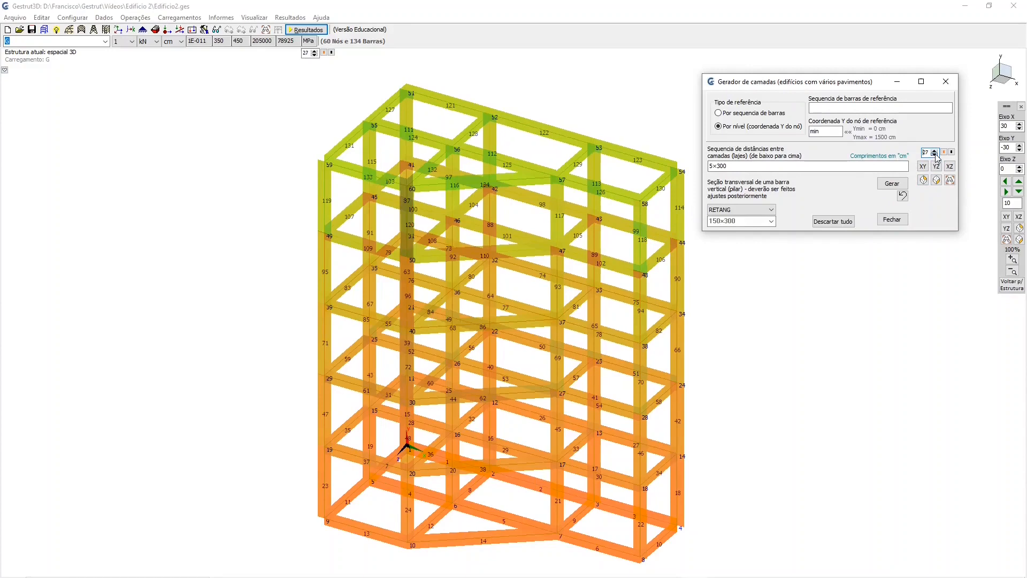
{"action": "left_click", "coordinate": [935, 154]}
{"action": "left_click", "coordinate": [935, 154]}
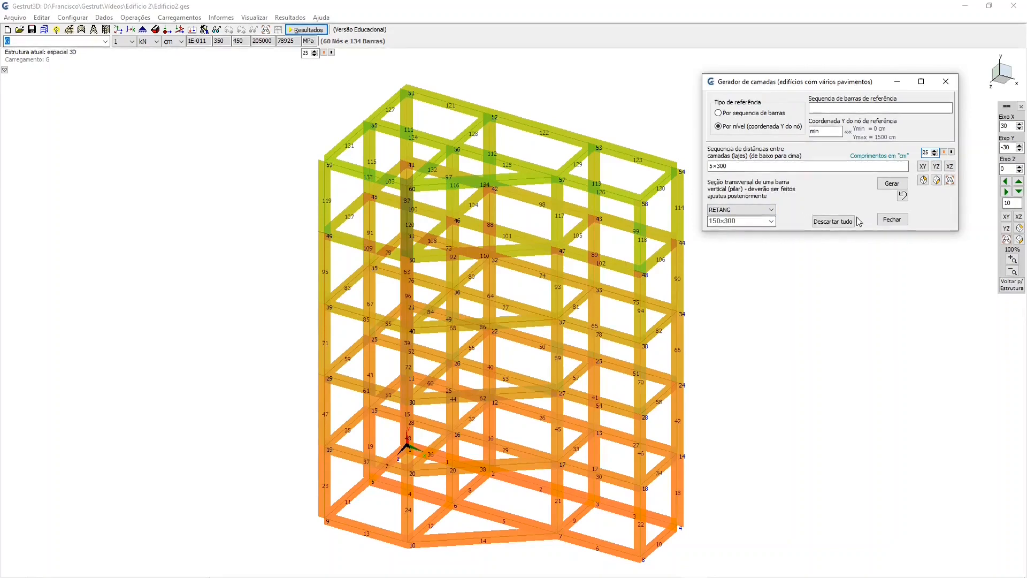
Undo the generated layers and generate them again with the 5×300 spacing
{"action": "left_click", "coordinate": [903, 196]}
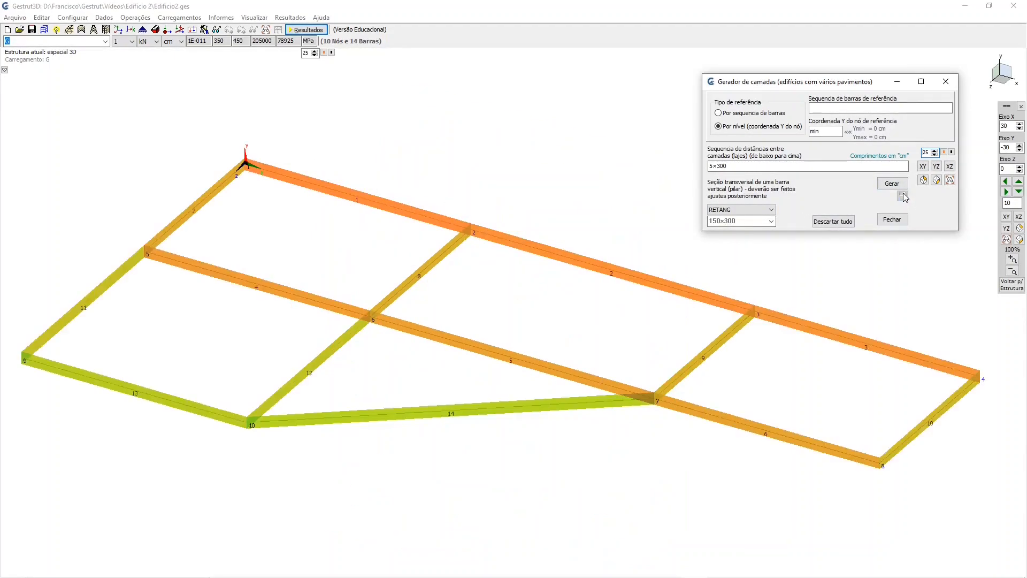
{"action": "left_click", "coordinate": [893, 183]}
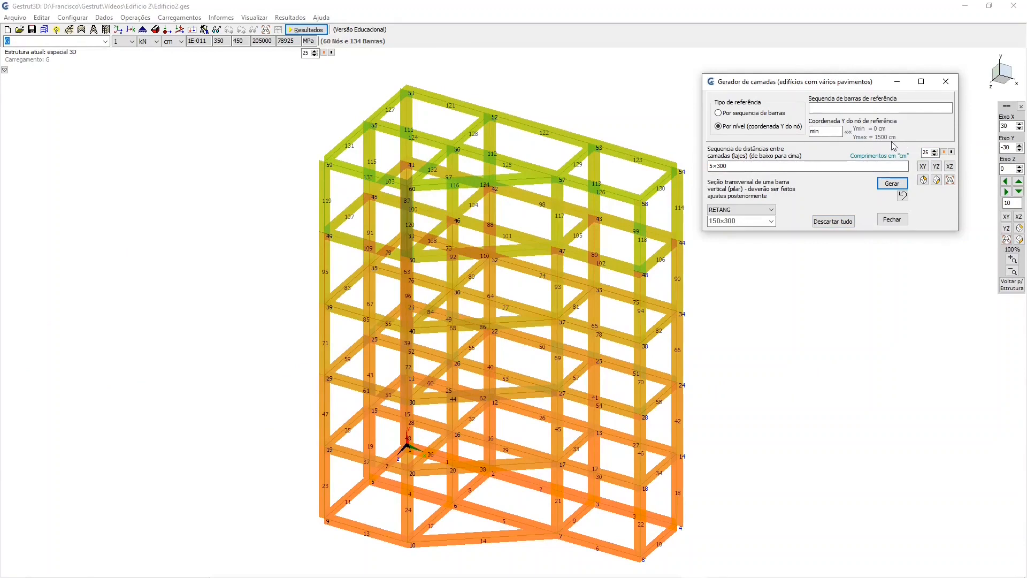
Set the reference node's Y coordinate to max and generate two more layers on top with the 200/100 spacing
{"action": "left_click_drag", "start_coordinate": [841, 132], "coordinate": [803, 133]}
{"action": "type", "text": "max"}
{"action": "left_click", "coordinate": [731, 166]}
{"action": "left_click_drag", "start_coordinate": [731, 166], "coordinate": [701, 165]}
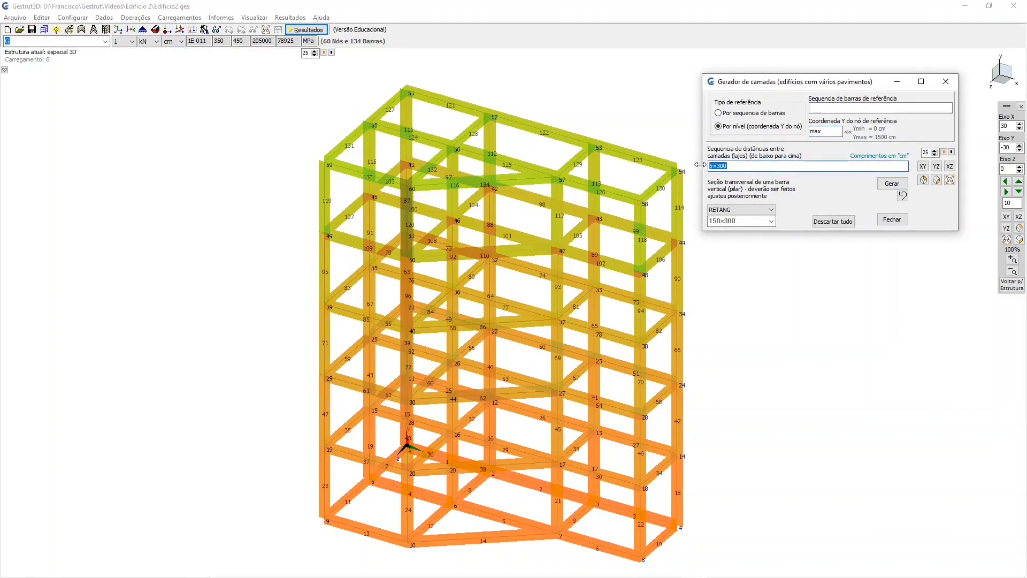
{"action": "type", "text": "200/100"}
{"action": "left_click", "coordinate": [891, 184]}
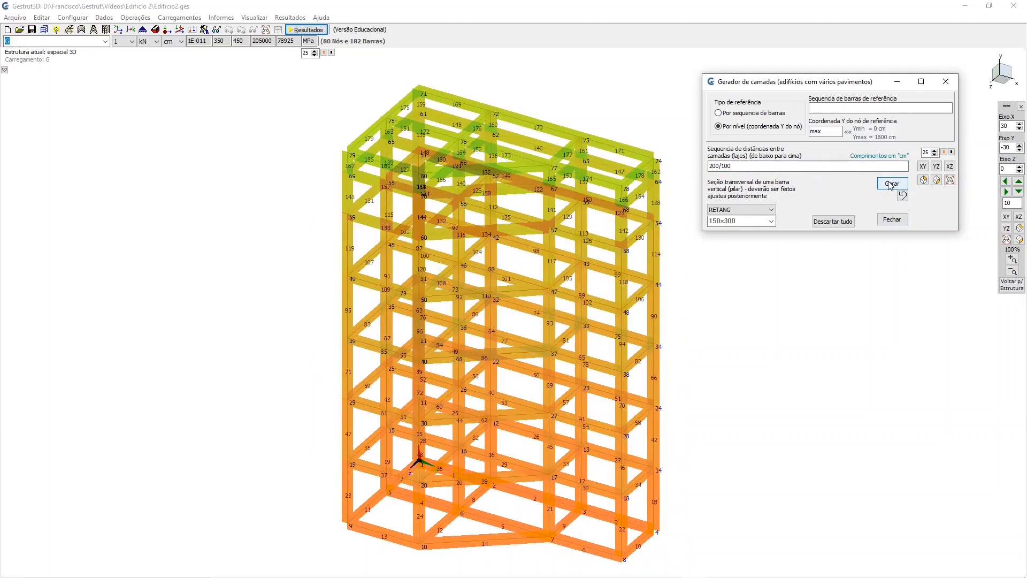
Discard everything generated and rebuild the layers from the floor grid with the 5×300 spacing
{"action": "left_click", "coordinate": [837, 222]}
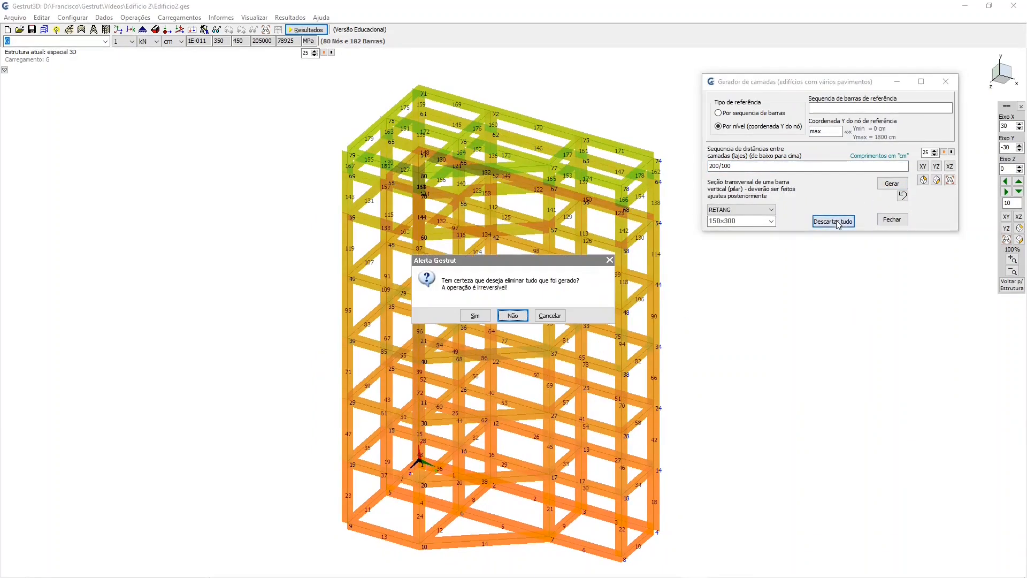
{"action": "left_click", "coordinate": [486, 319]}
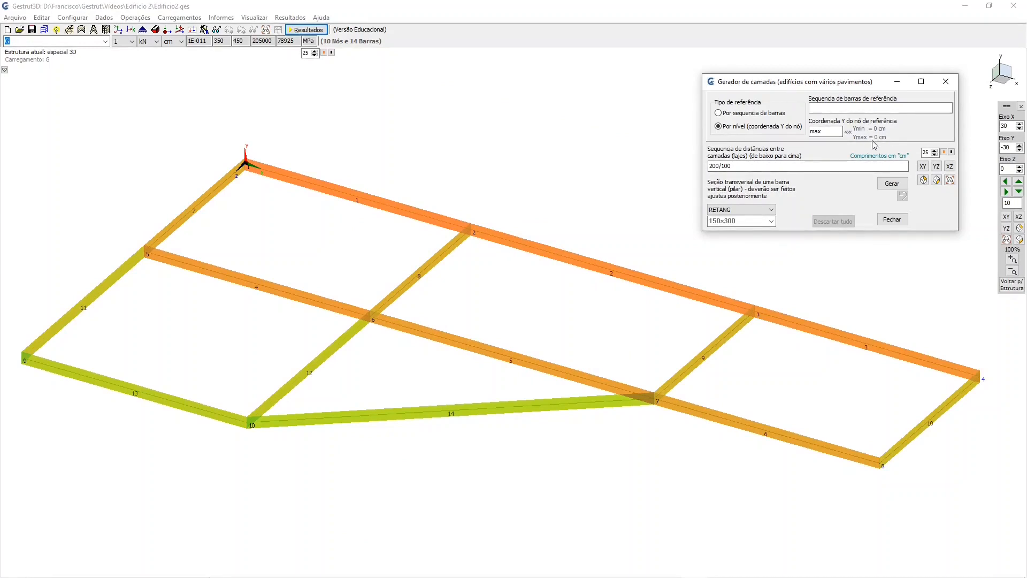
{"action": "left_click_drag", "start_coordinate": [735, 167], "coordinate": [680, 170]}
{"action": "type", "text": "5x300"}
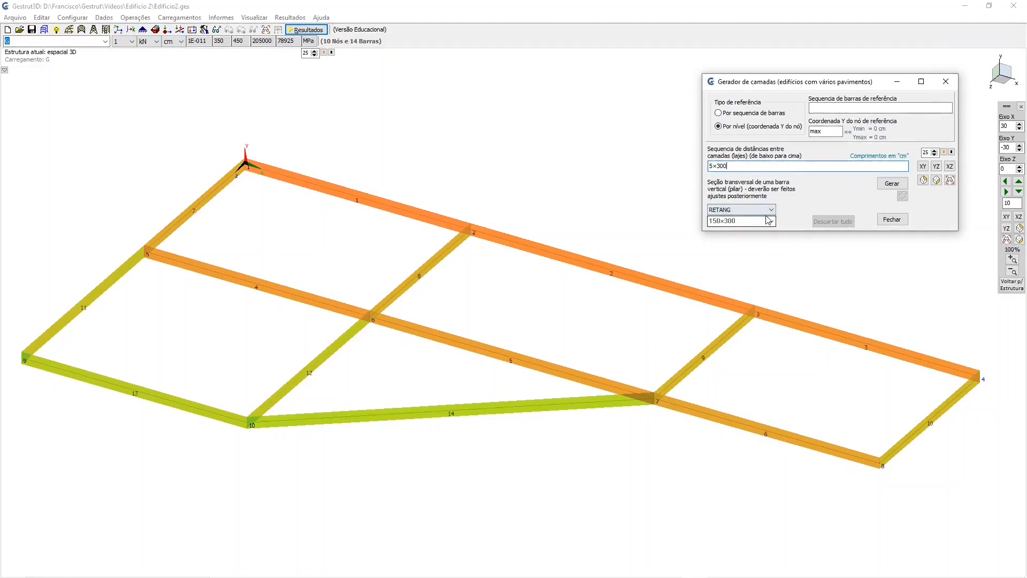
{"action": "left_click", "coordinate": [892, 184]}
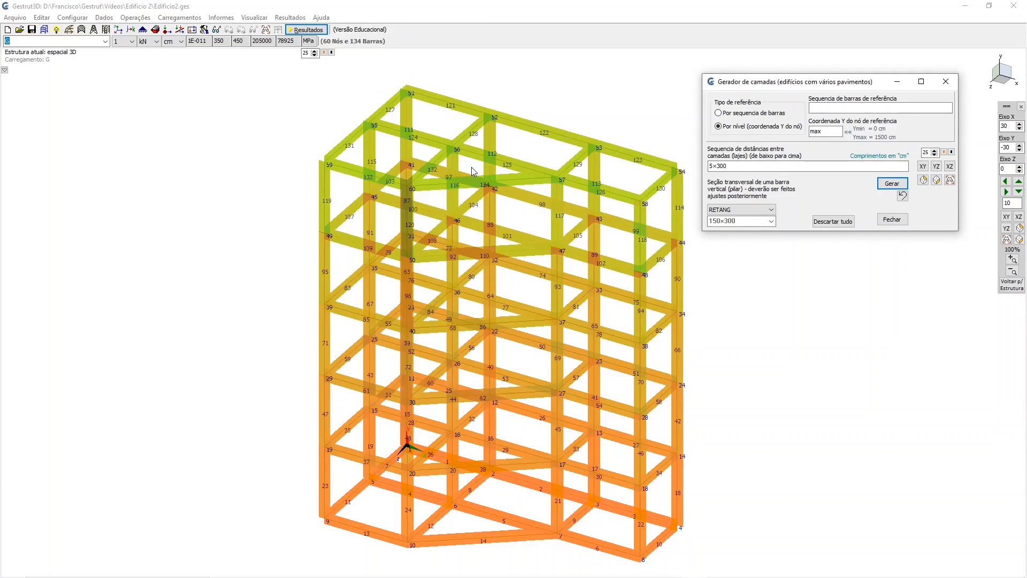
{"action": "left_click", "coordinate": [729, 166]}
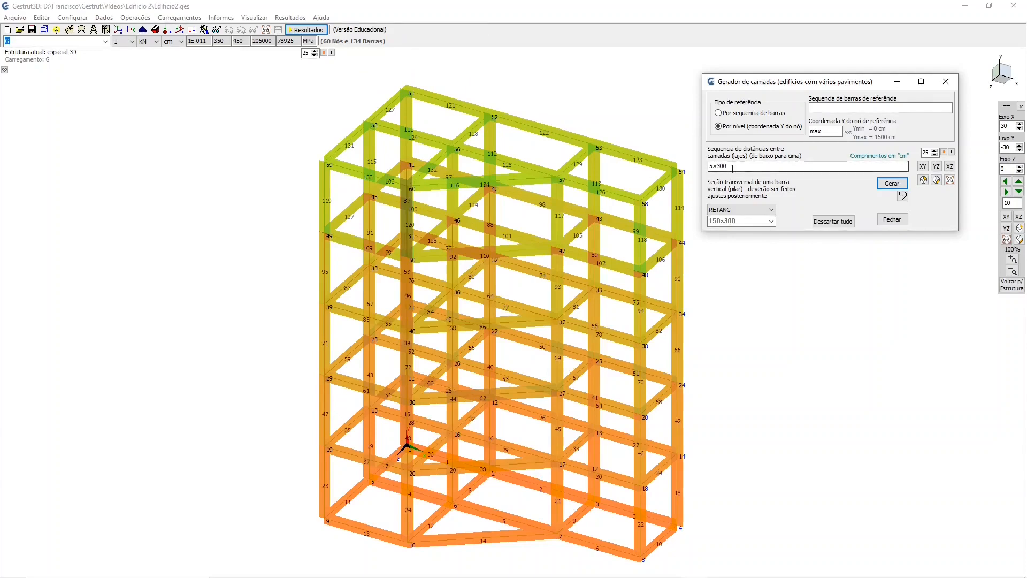
{"action": "left_click_drag", "start_coordinate": [730, 165], "coordinate": [712, 166]}
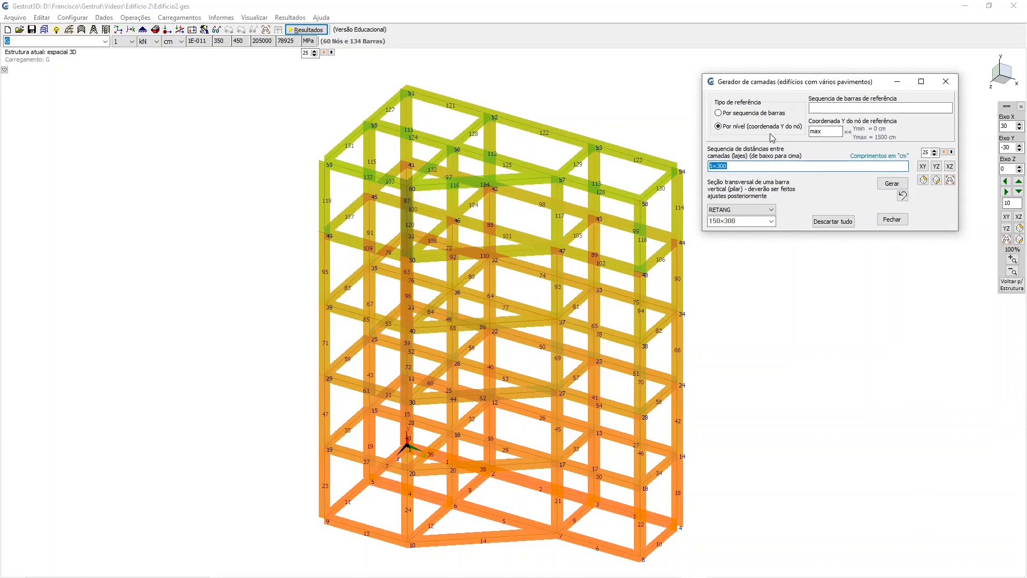
{"action": "left_click", "coordinate": [829, 107]}
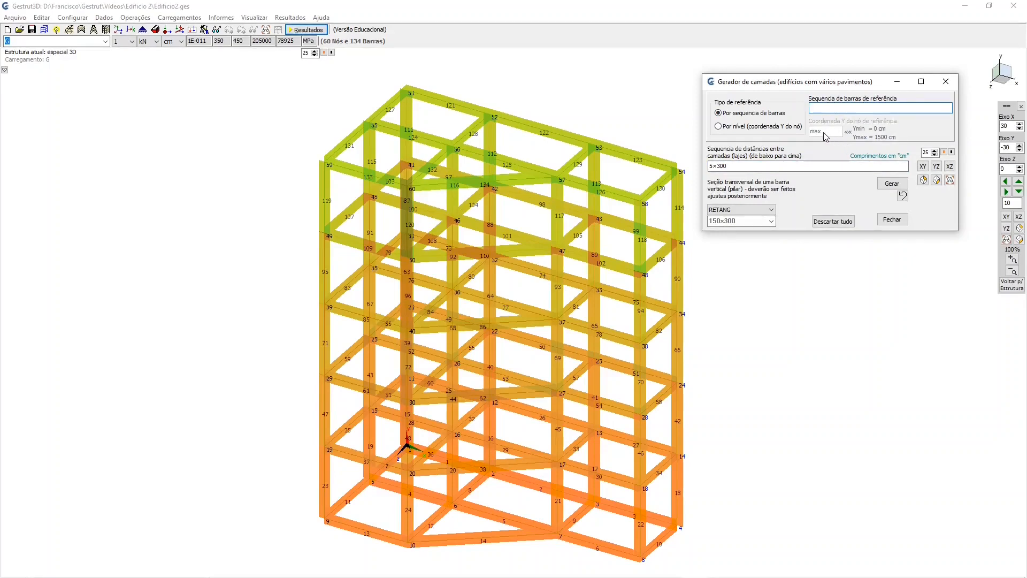
{"action": "left_click", "coordinate": [774, 127]}
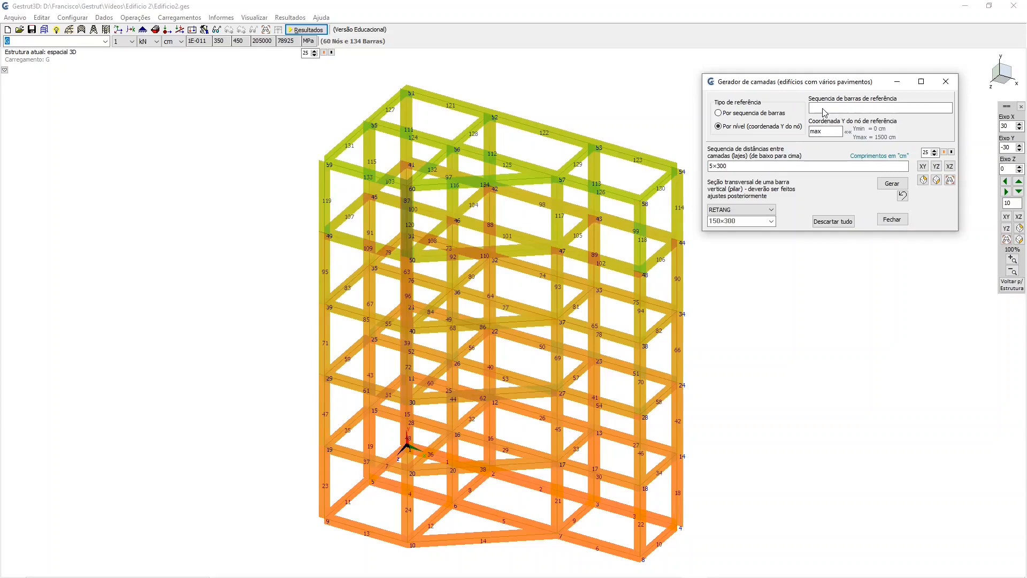
Generate a partial layer 250 cm above the roof using the bar sequence 127/121/128/124 as reference
{"action": "left_click", "coordinate": [751, 114]}
{"action": "left_click", "coordinate": [825, 108]}
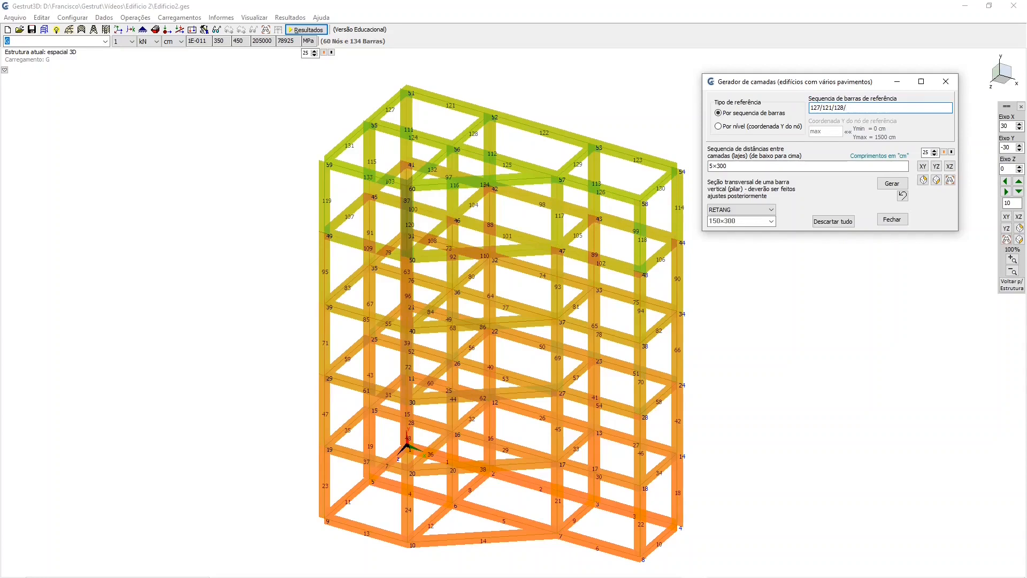
{"action": "key", "text": "Tab"}
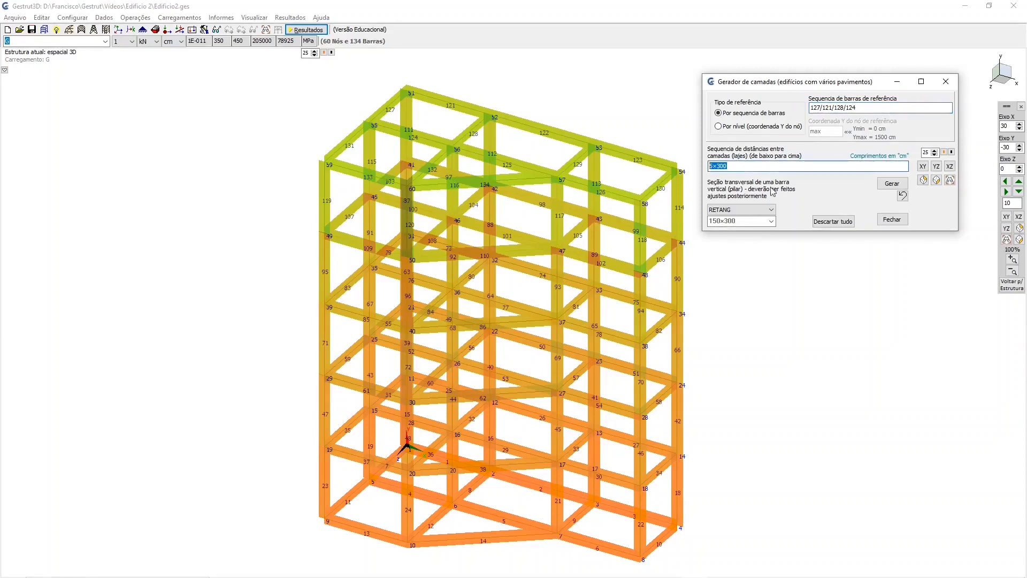
{"action": "type", "text": "250"}
{"action": "left_click", "coordinate": [899, 185]}
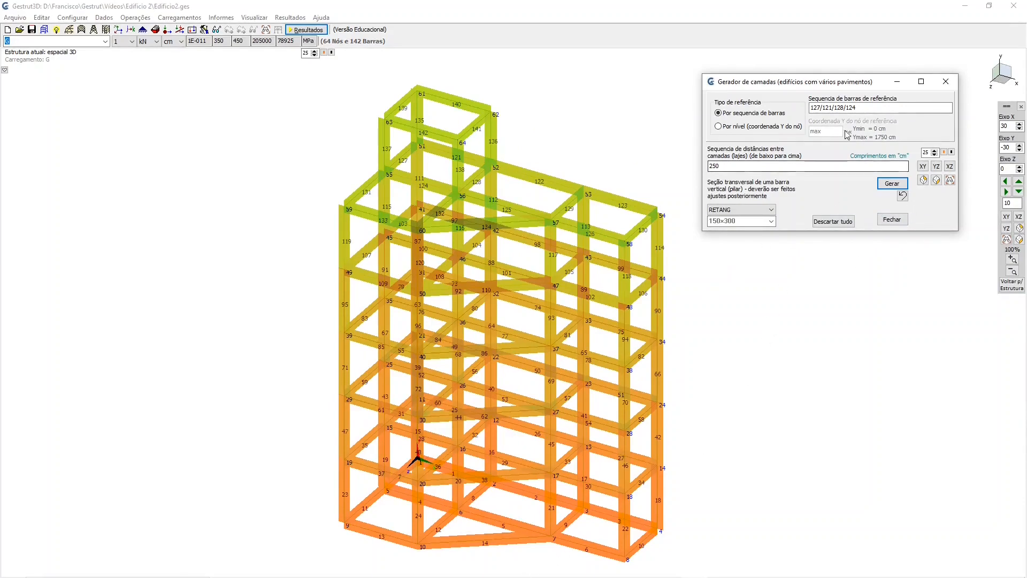
Generate a layer below the building by level, with reference Y coordinate min and distance -300, and close the layer generator
{"action": "left_click", "coordinate": [736, 128]}
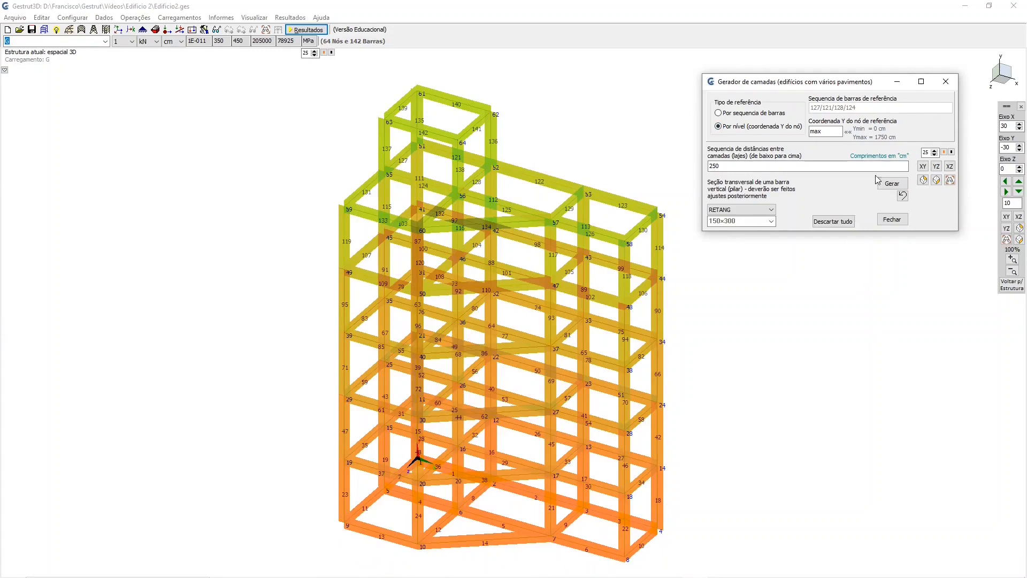
{"action": "double_click", "coordinate": [815, 133]}
{"action": "type", "text": "min"}
{"action": "key", "text": "Tab"}
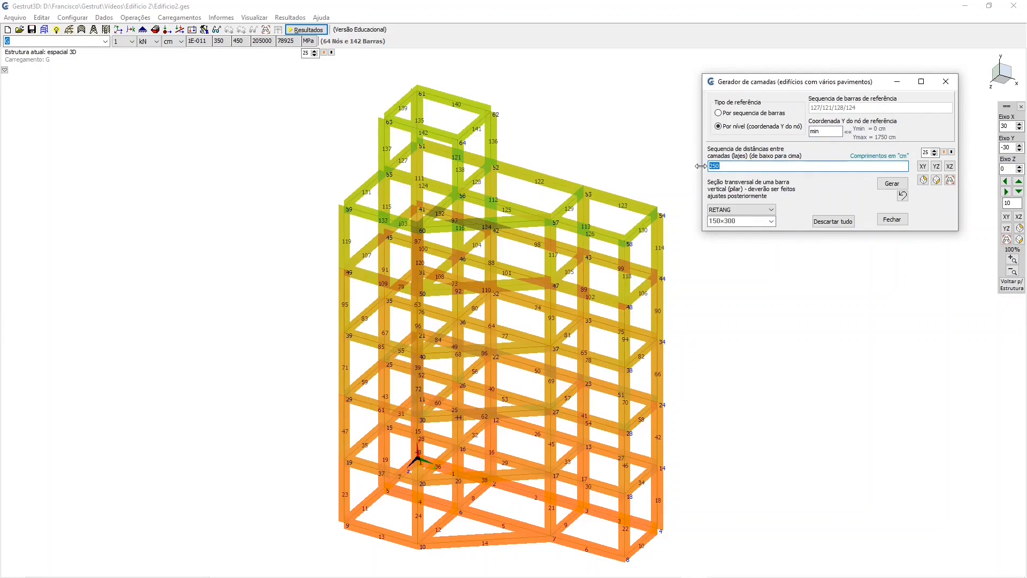
{"action": "key", "text": "BackSpace"}
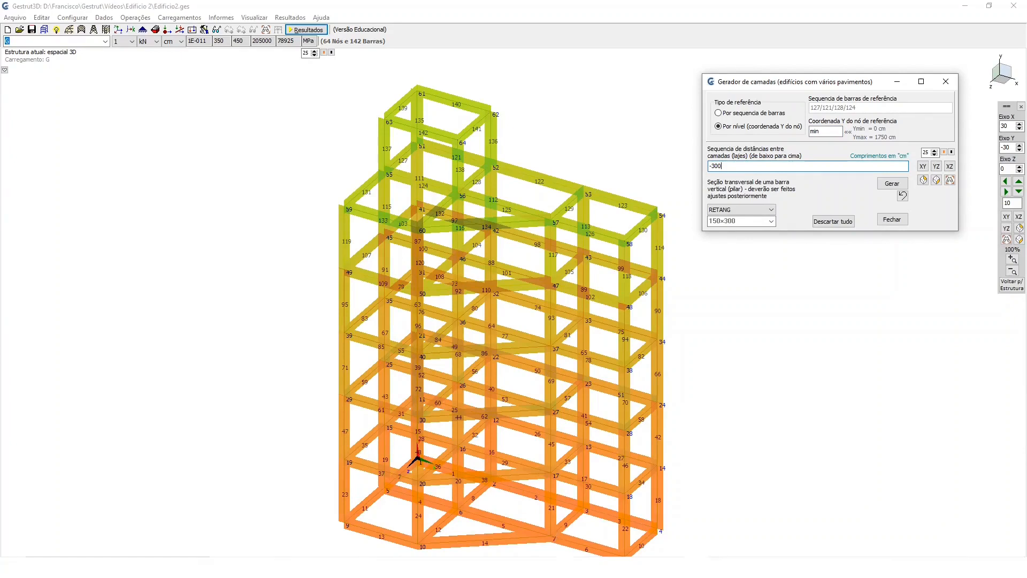
{"action": "left_click", "coordinate": [892, 185]}
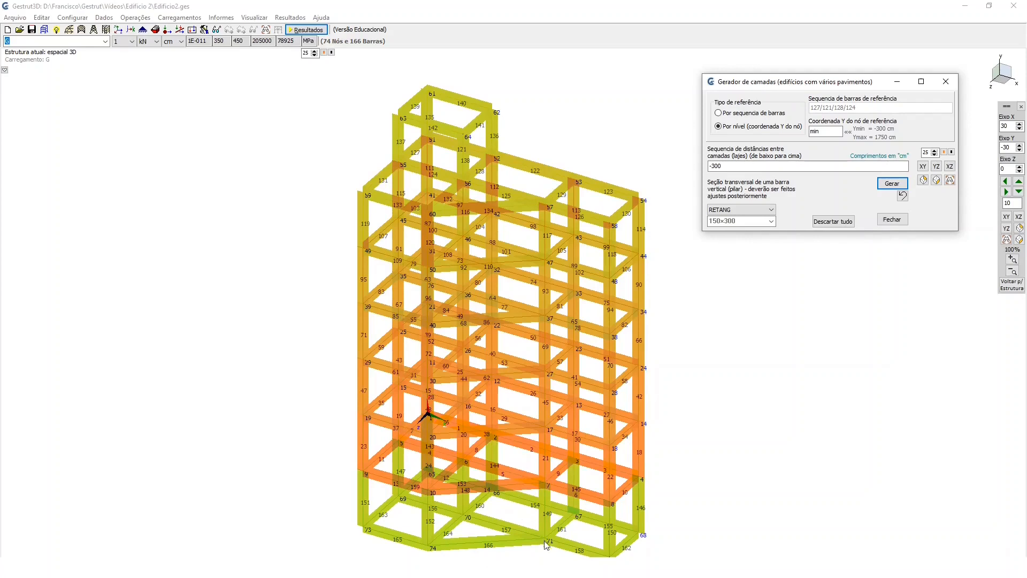
{"action": "left_click", "coordinate": [946, 82]}
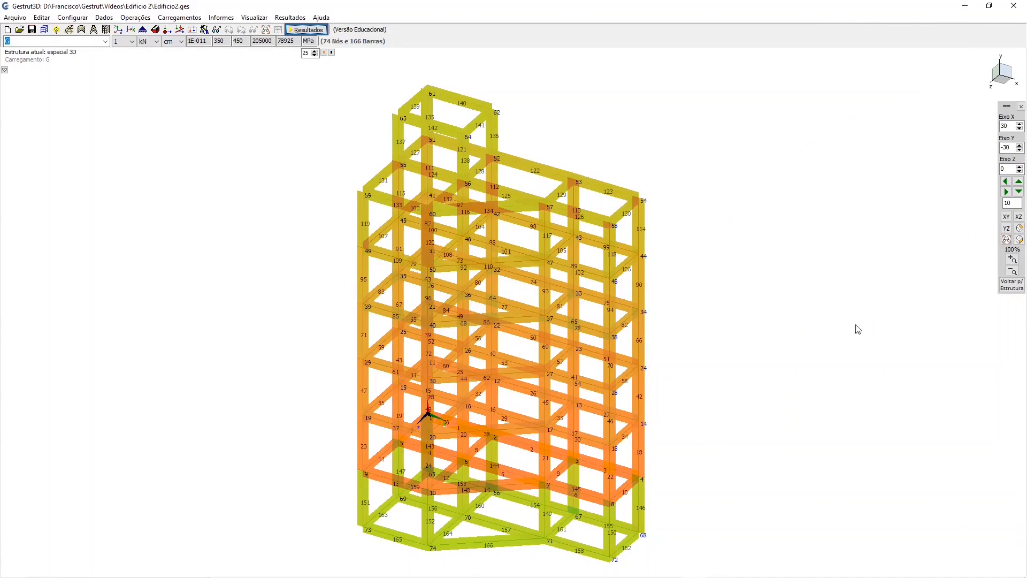
Set the view's X-axis rotation to 26
{"action": "left_click", "coordinate": [1020, 129]}
{"action": "left_click", "coordinate": [1019, 129]}
{"action": "left_click", "coordinate": [1020, 128]}
{"action": "left_click", "coordinate": [1020, 128]}
{"action": "left_click", "coordinate": [1020, 128]}
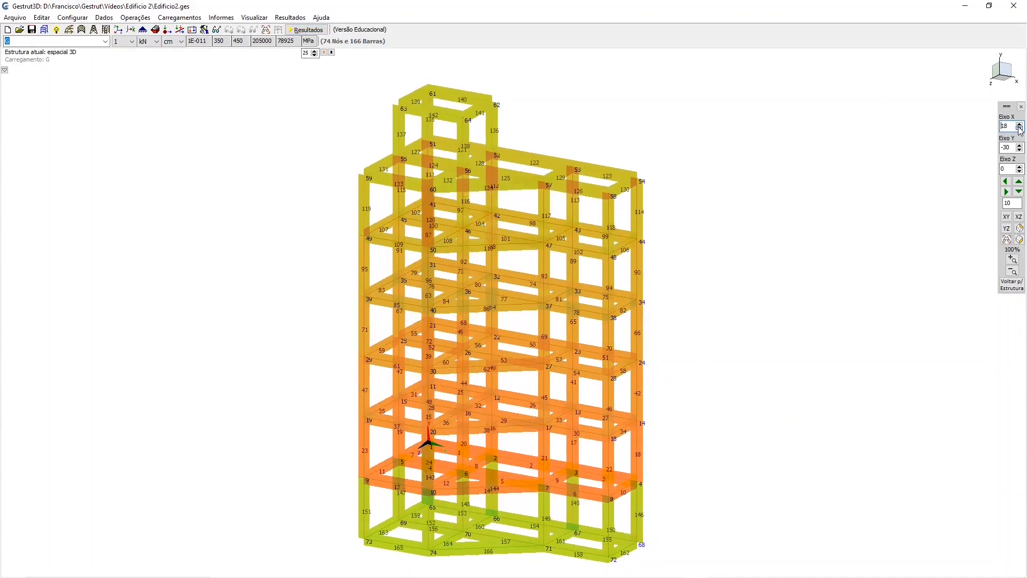
{"action": "left_click", "coordinate": [1020, 128]}
{"action": "left_click", "coordinate": [1020, 124]}
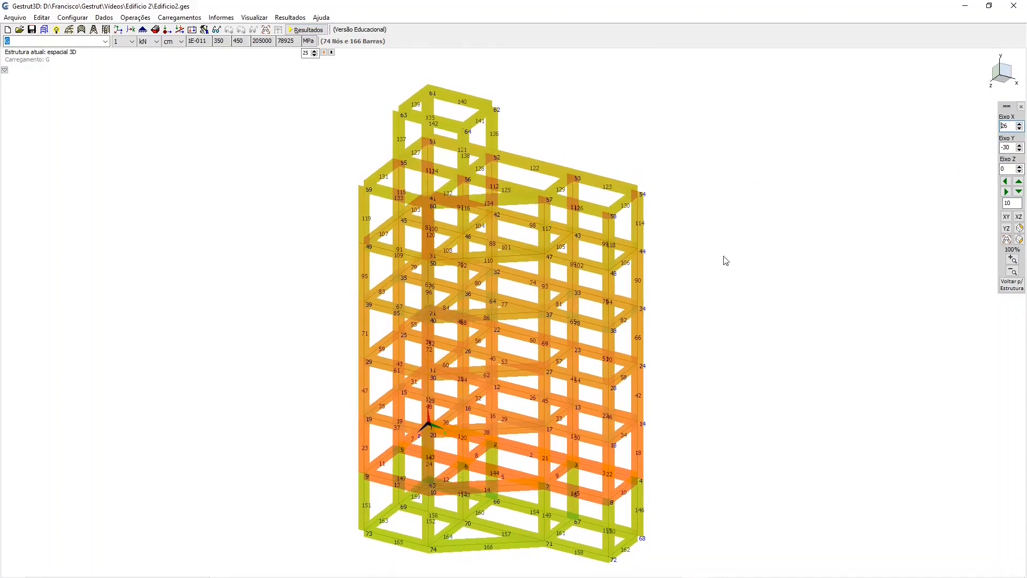
Delete bars 153 to 166, the bottom beams linking the foundation columns, from the bar properties table and close it
{"action": "left_click", "coordinate": [154, 31]}
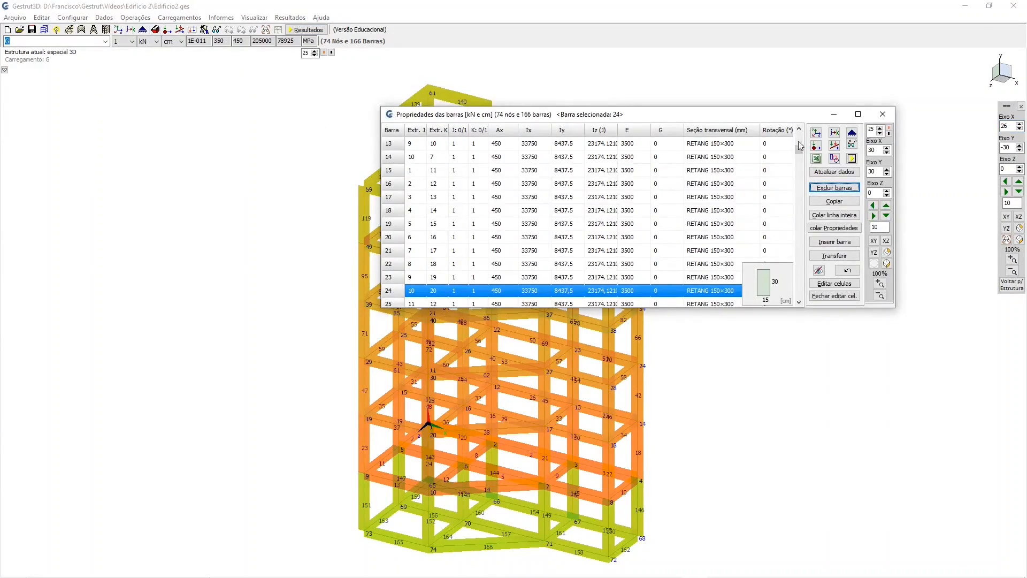
{"action": "left_click_drag", "start_coordinate": [799, 151], "coordinate": [795, 298]}
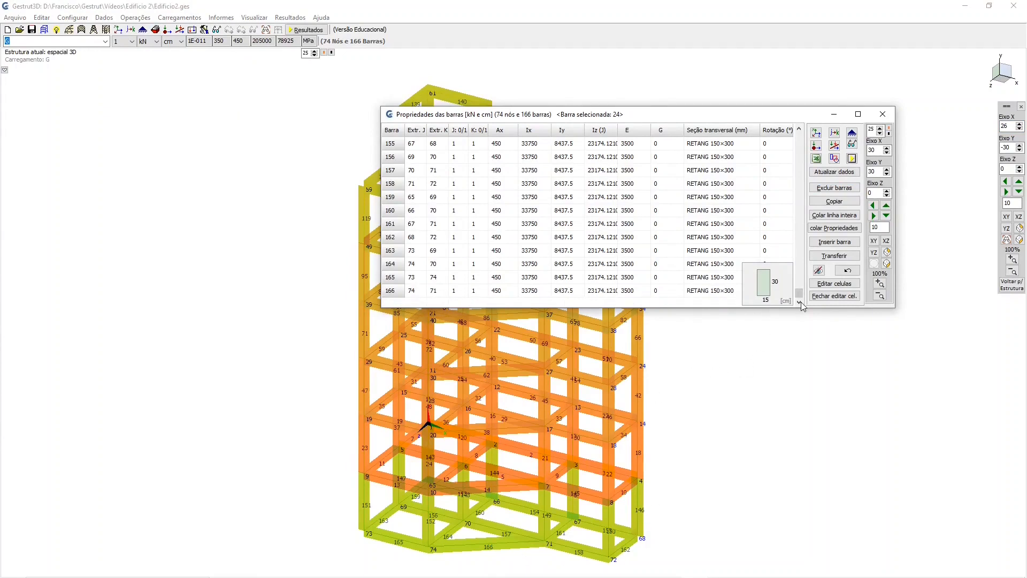
{"action": "left_click", "coordinate": [433, 291]}
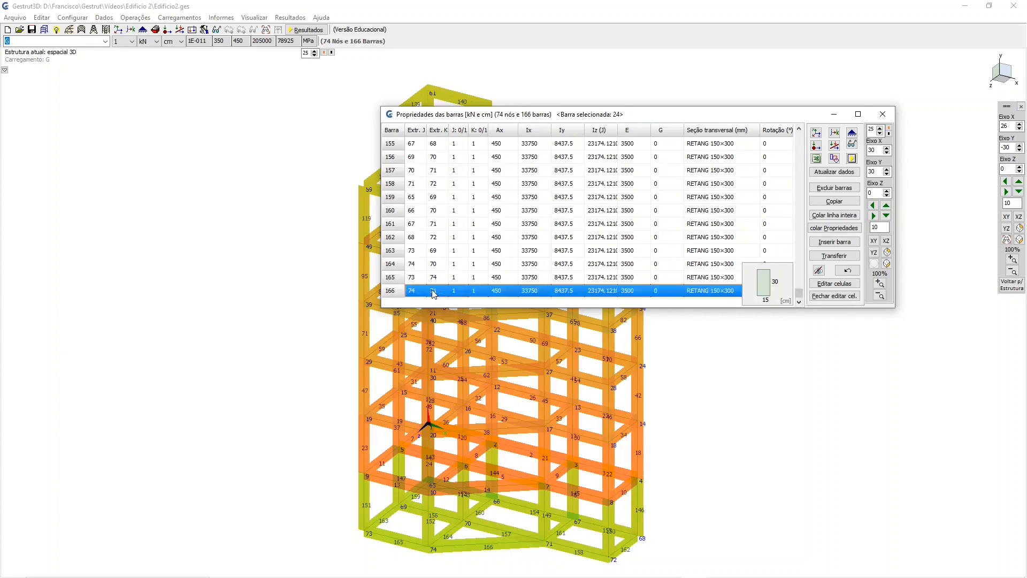
{"action": "left_click", "coordinate": [835, 190]}
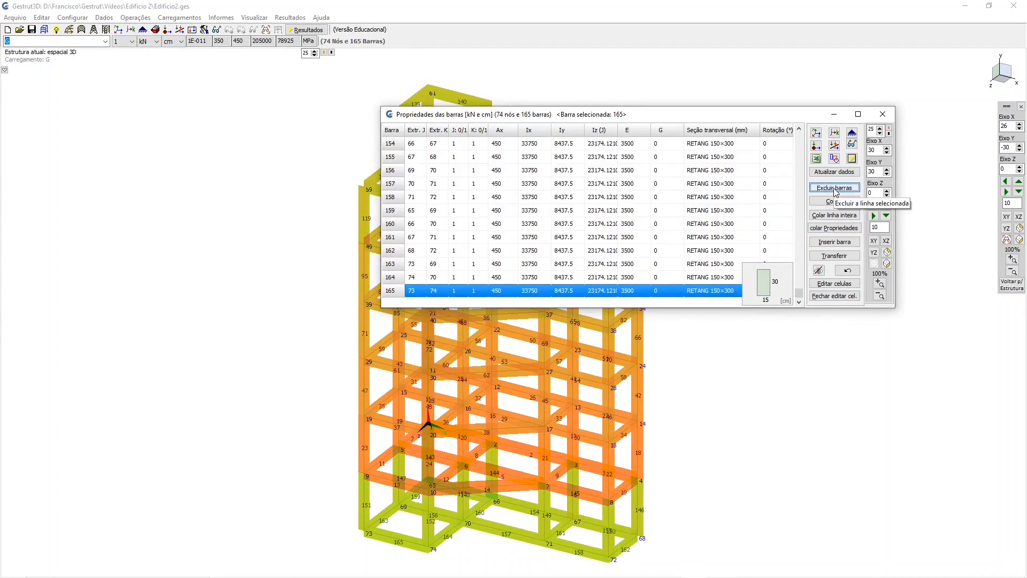
{"action": "left_click", "coordinate": [836, 190]}
{"action": "left_click", "coordinate": [836, 190]}
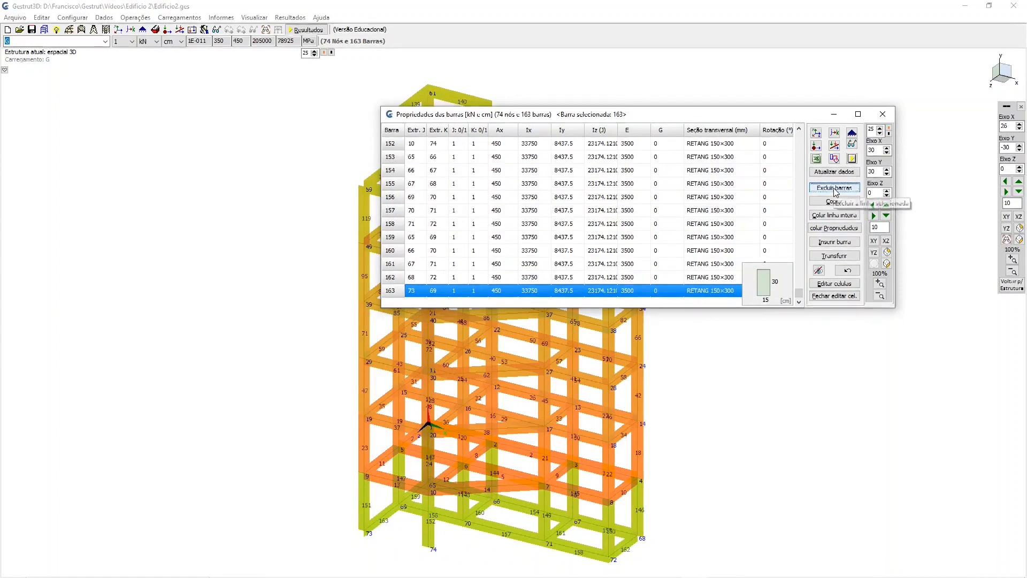
{"action": "left_click", "coordinate": [836, 190]}
{"action": "left_click", "coordinate": [835, 190]}
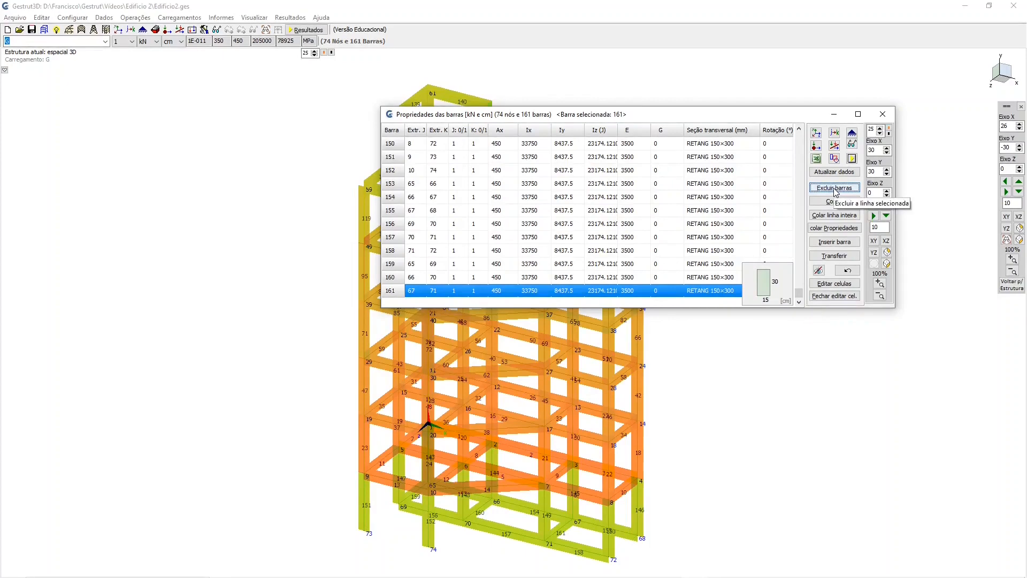
{"action": "left_click", "coordinate": [836, 190]}
{"action": "left_click", "coordinate": [836, 190]}
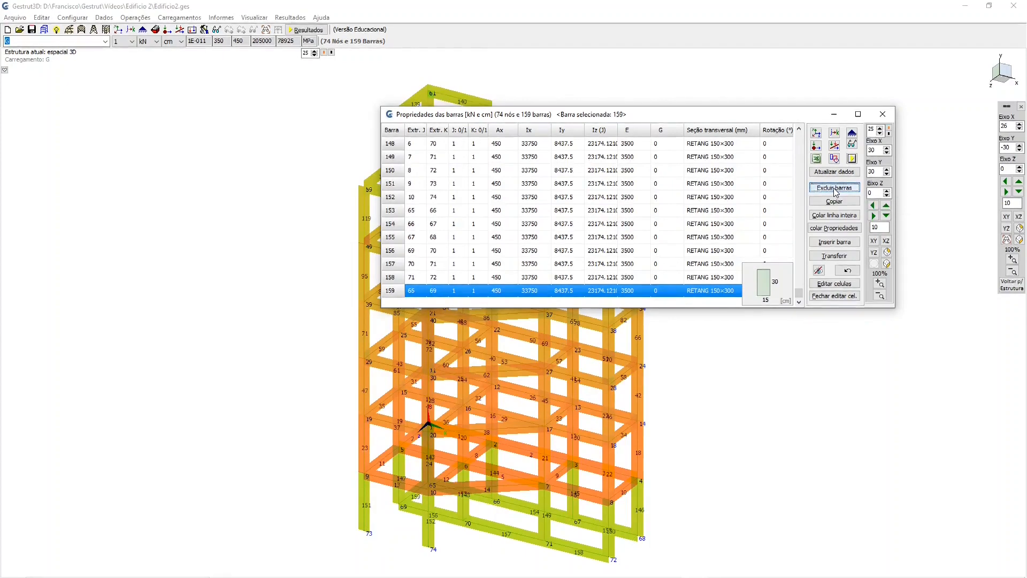
{"action": "left_click", "coordinate": [836, 190]}
{"action": "left_click", "coordinate": [836, 190]}
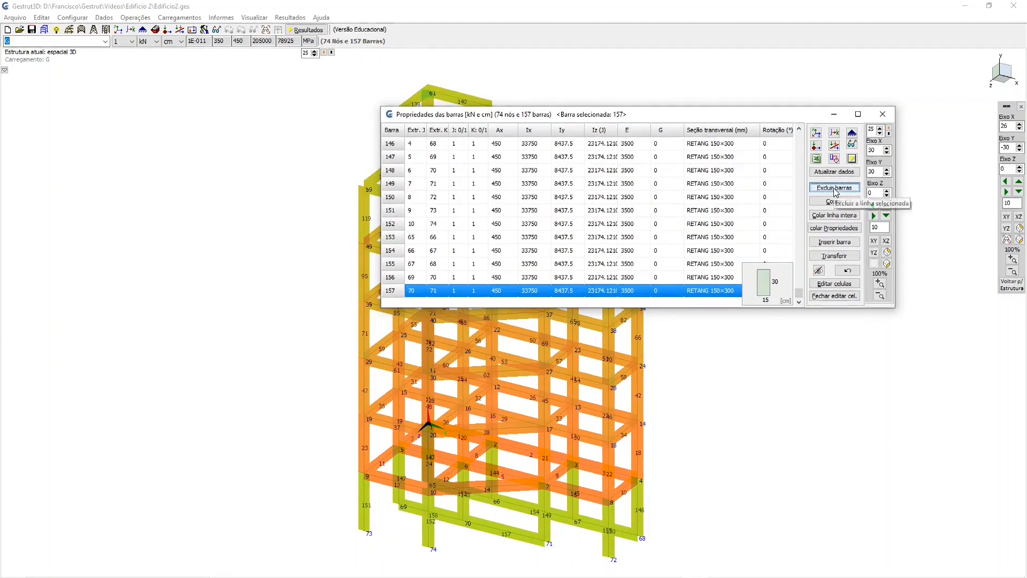
{"action": "left_click", "coordinate": [835, 190]}
{"action": "left_click", "coordinate": [836, 190]}
{"action": "left_click", "coordinate": [835, 190]}
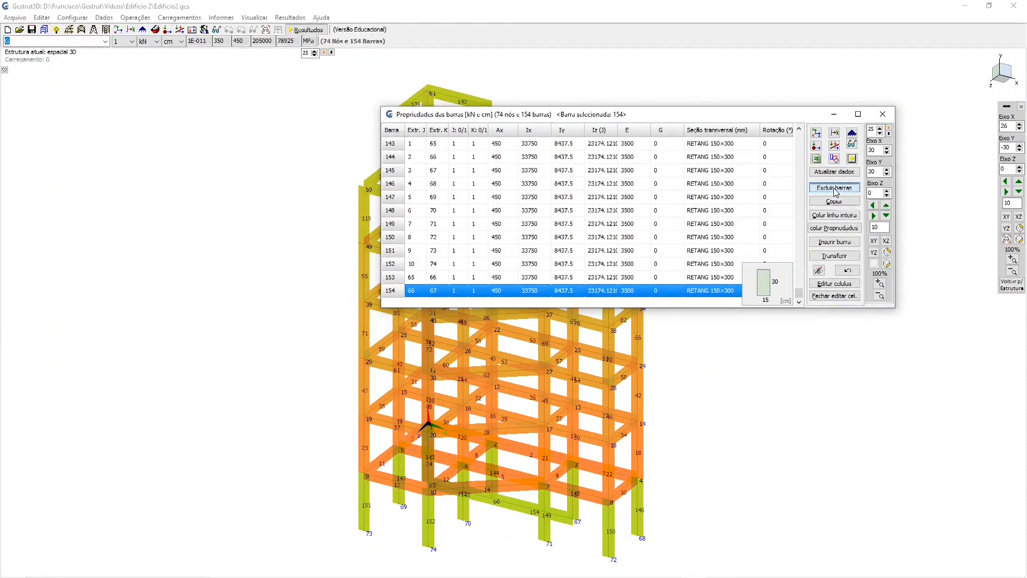
{"action": "left_click", "coordinate": [836, 190]}
{"action": "left_click", "coordinate": [836, 190]}
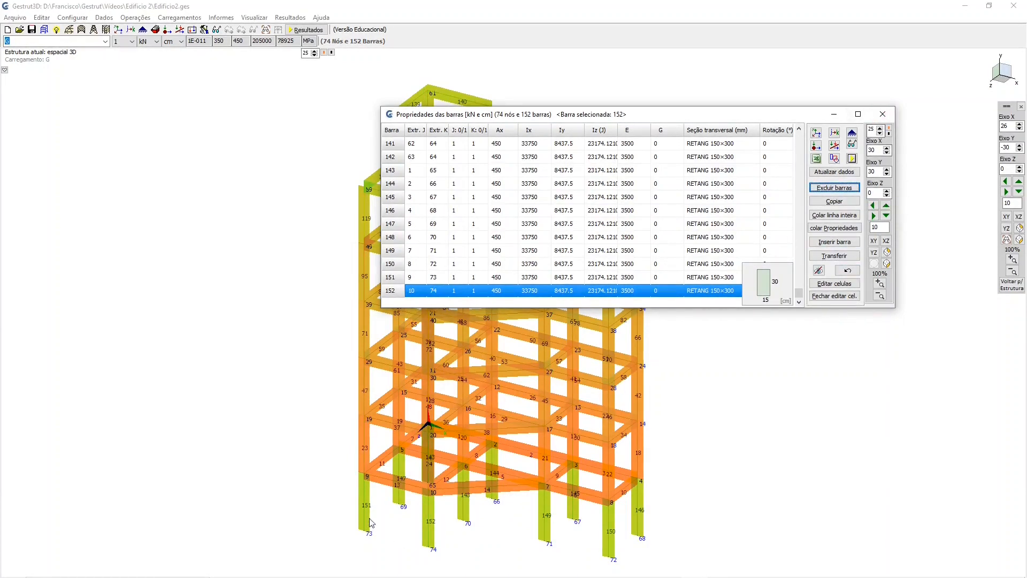
{"action": "left_click", "coordinate": [883, 114]}
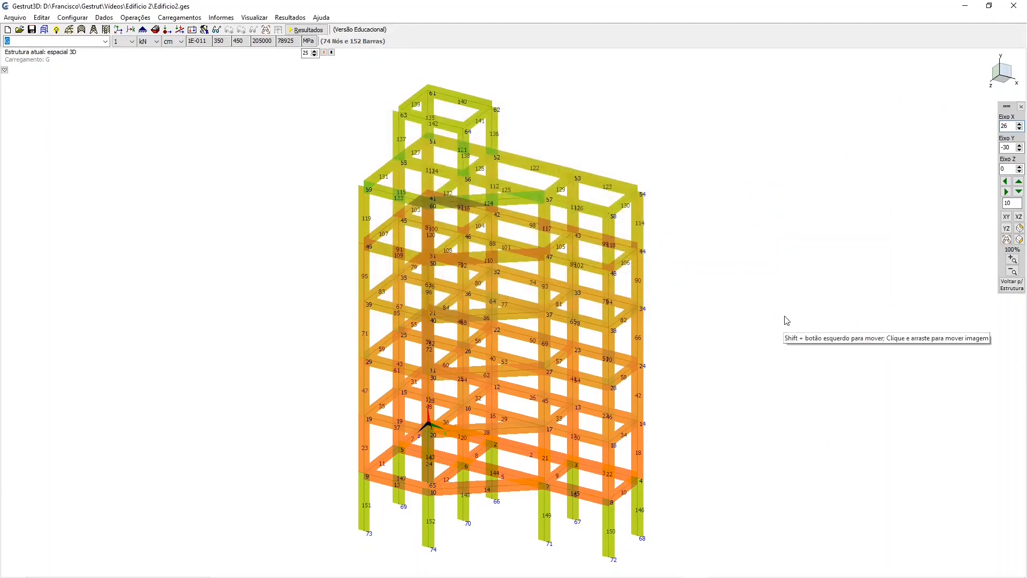
Redraw the structure with unnumbered nodes and bars and set the view's Y-axis rotation to 28
{"action": "right_click", "coordinate": [712, 180]}
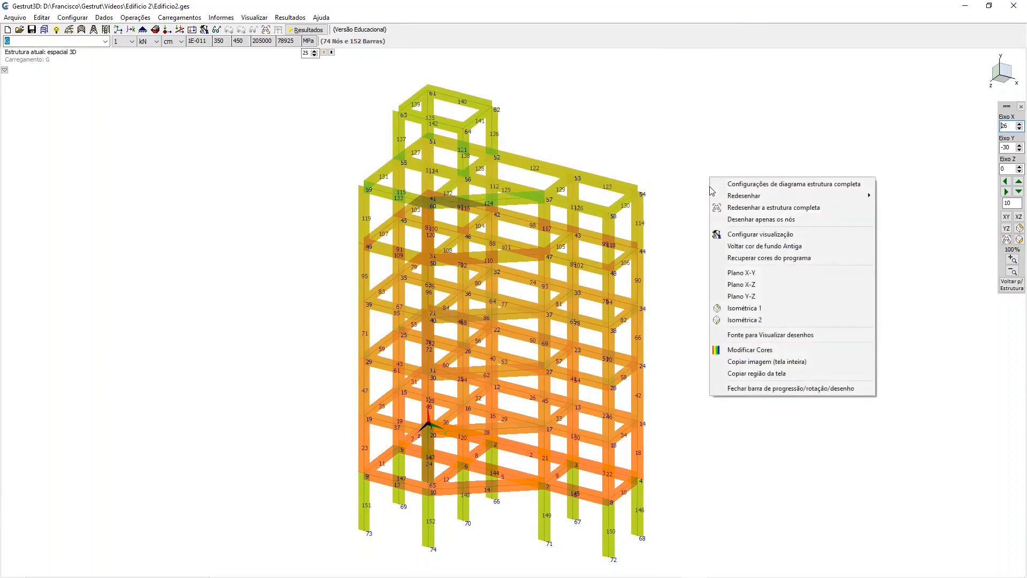
{"action": "mouse_move", "coordinate": [747, 199]}
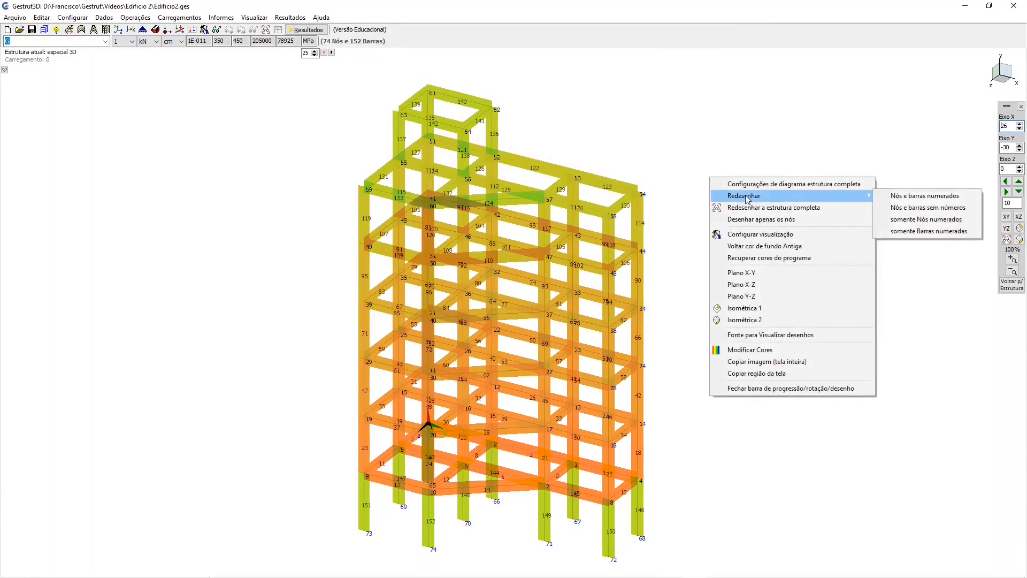
{"action": "left_click", "coordinate": [904, 213]}
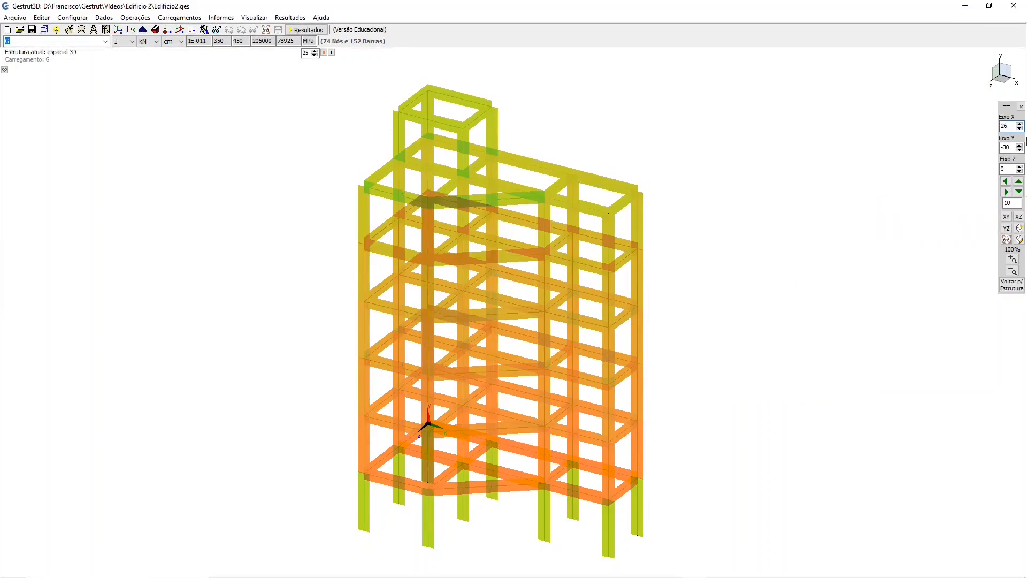
{"action": "left_click", "coordinate": [1021, 145]}
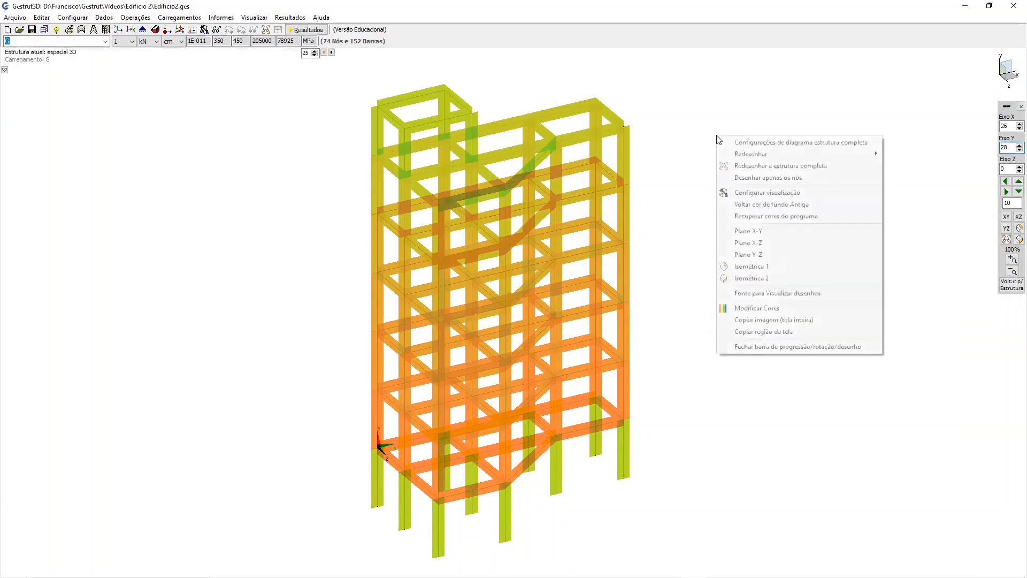
Redraw the structure so that only the bars are numbered
{"action": "right_click", "coordinate": [717, 137]}
{"action": "mouse_move", "coordinate": [740, 156]}
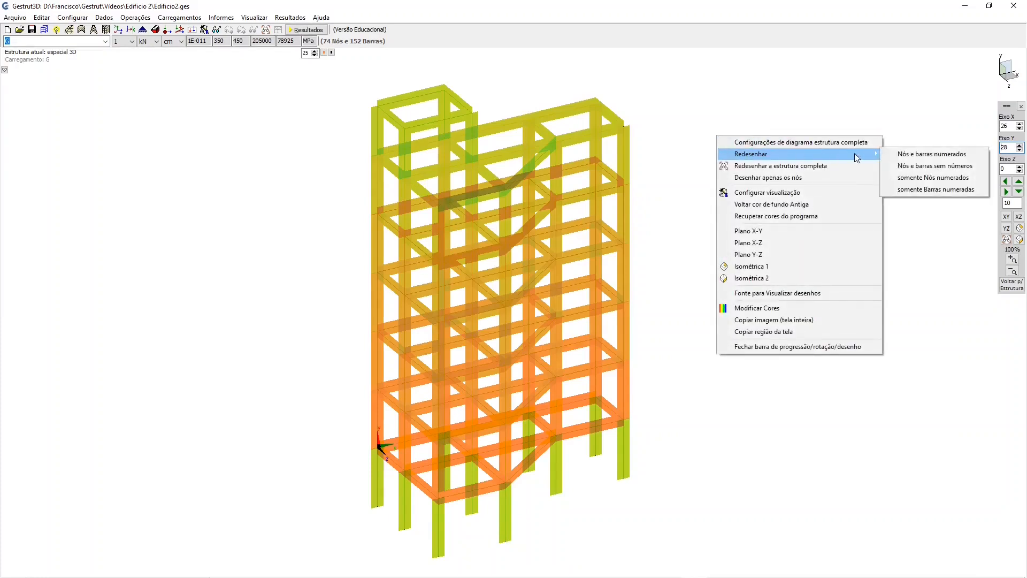
{"action": "left_click", "coordinate": [934, 190]}
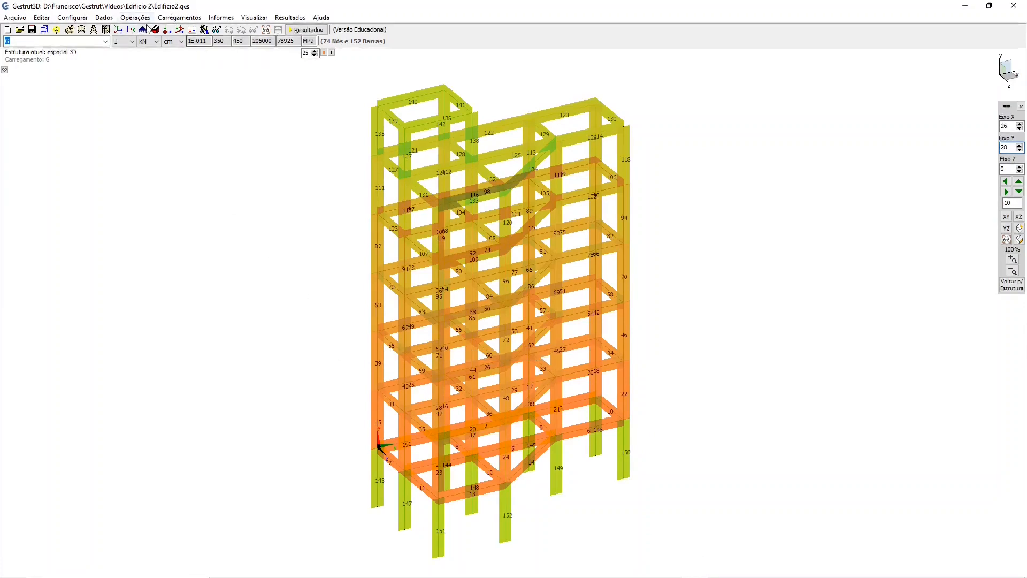
Open the bar properties table, select bar 143 and switch the table to individual cell editing
{"action": "left_click", "coordinate": [155, 31]}
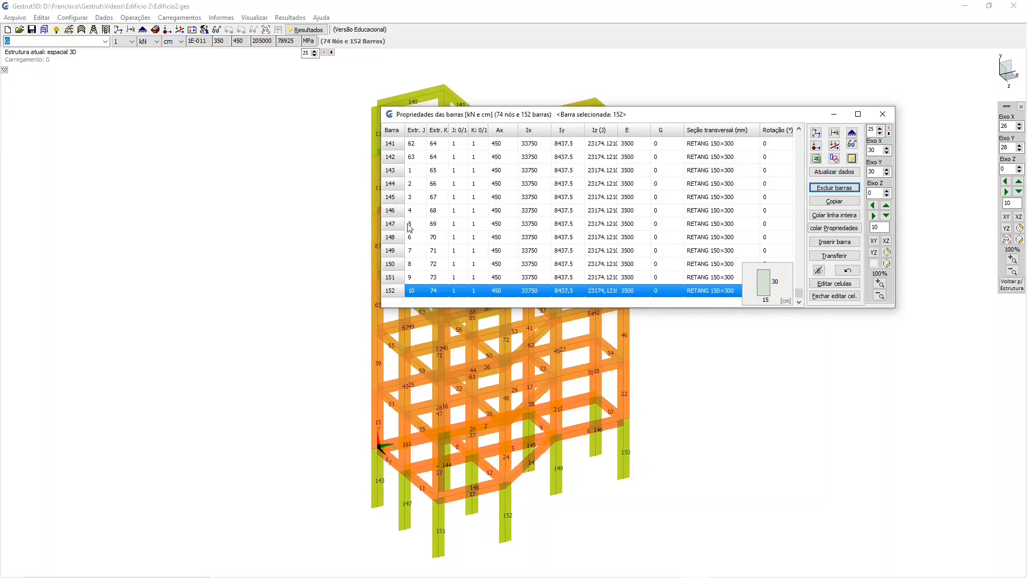
{"action": "left_click", "coordinate": [557, 170]}
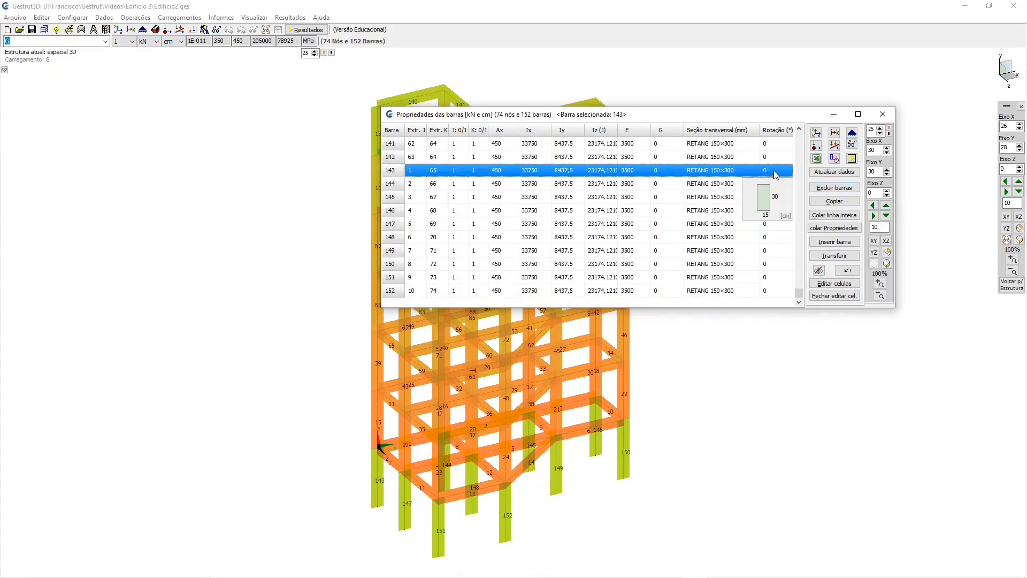
{"action": "left_click", "coordinate": [818, 271]}
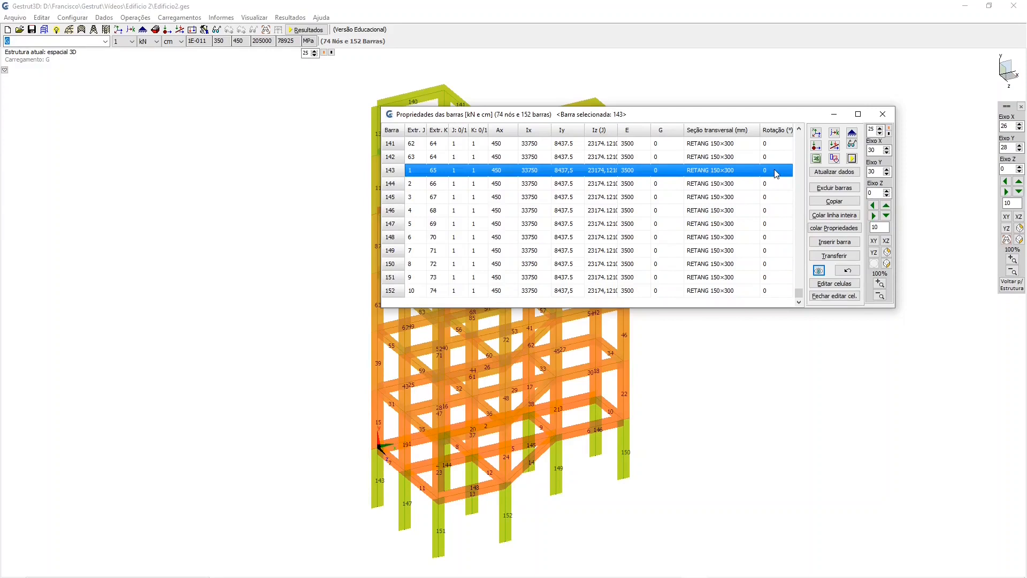
{"action": "left_click", "coordinate": [674, 172]}
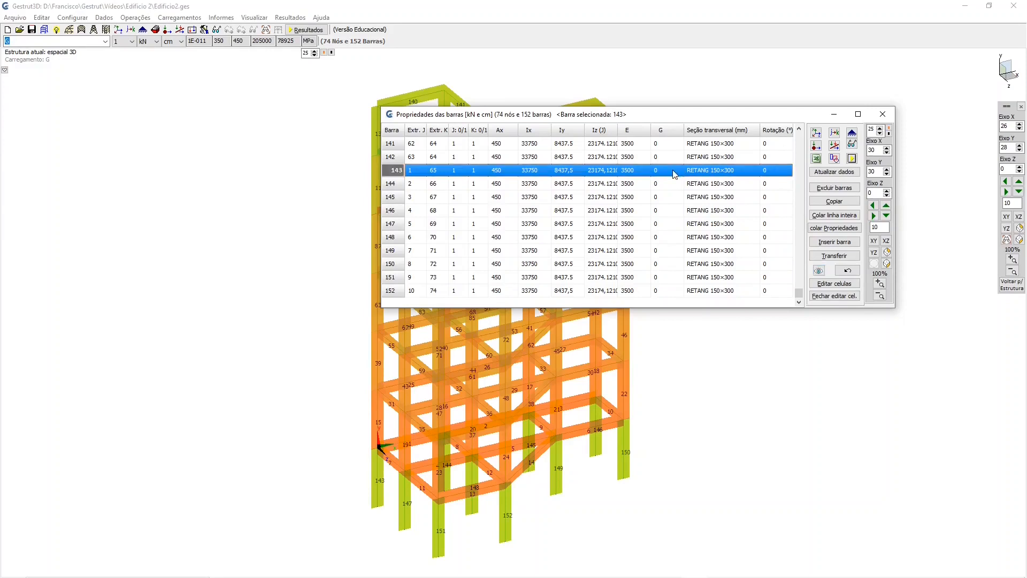
{"action": "scroll", "coordinate": [674, 171], "scroll_direction": "up", "scroll_amount": 3}
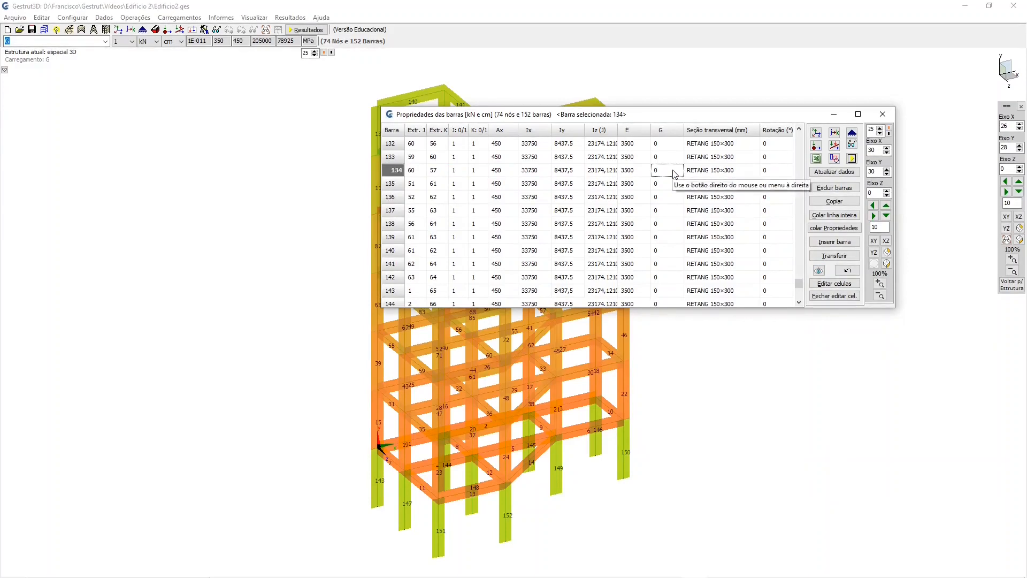
{"action": "left_click", "coordinate": [773, 173]}
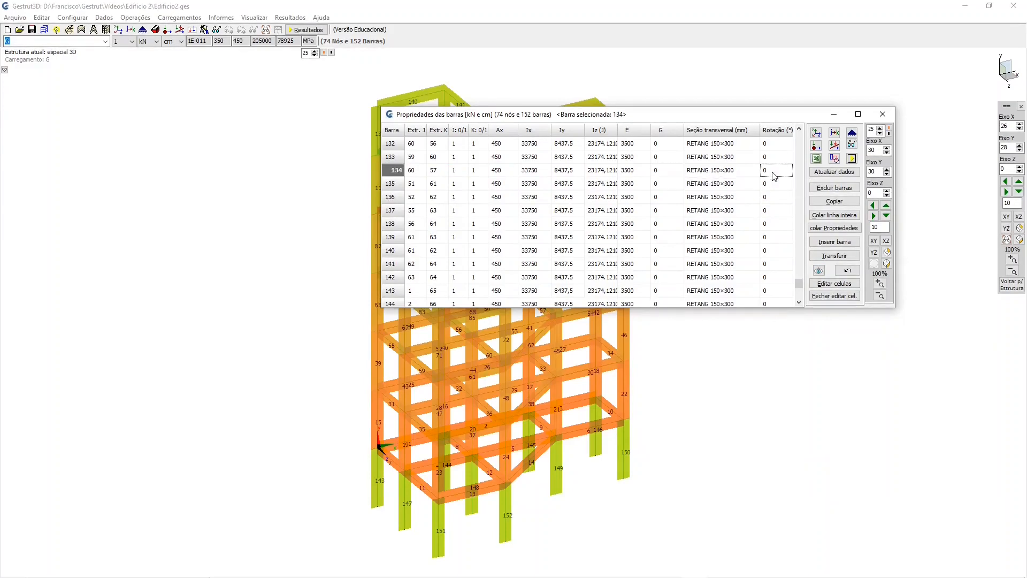
{"action": "type", "text": "9"}
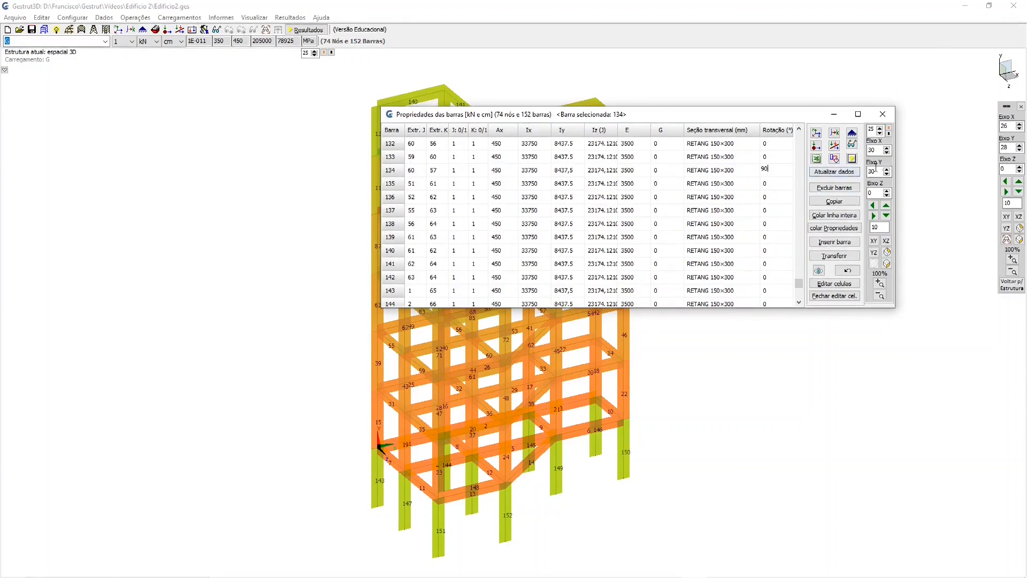
{"action": "left_click", "coordinate": [852, 144]}
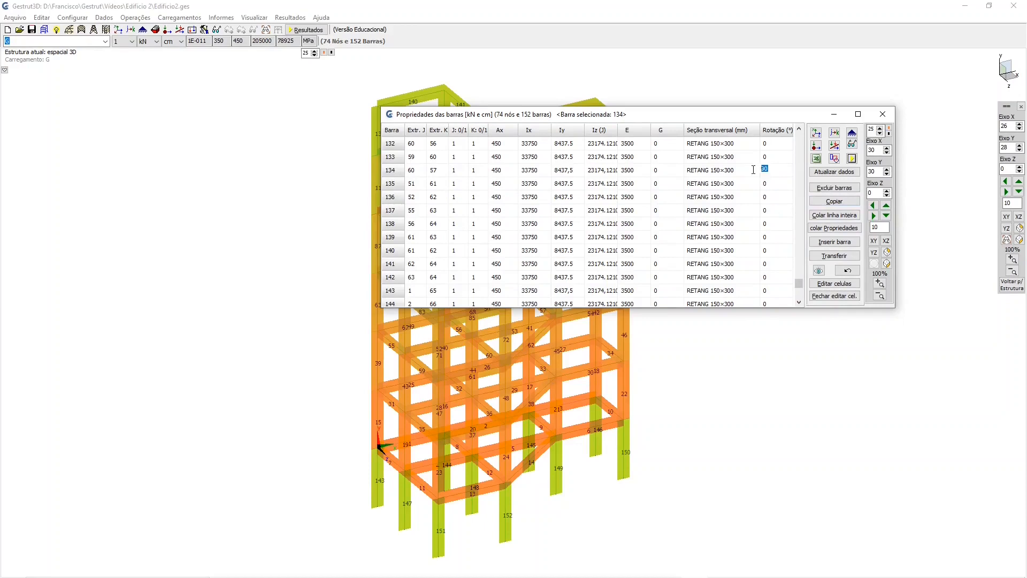
{"action": "type", "text": "0"}
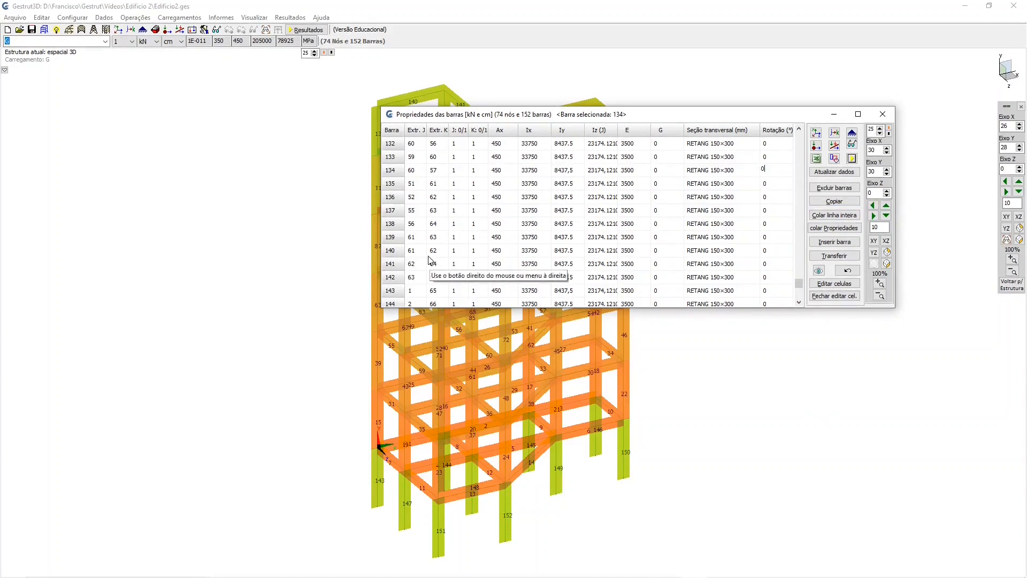
Set the rotation of foundation column bar 143 to 90° in the bar properties table
{"action": "left_click", "coordinate": [776, 293]}
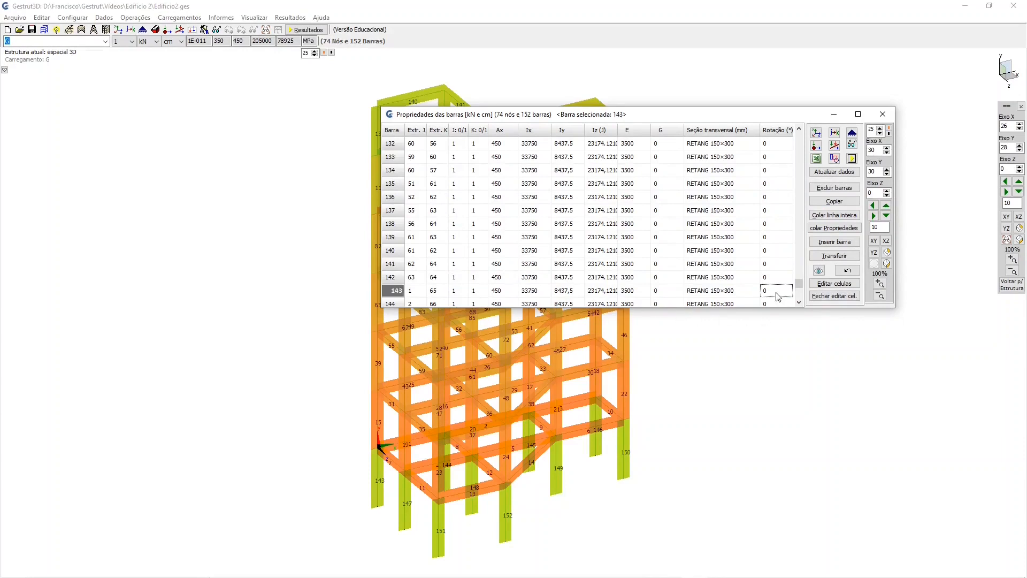
{"action": "left_click", "coordinate": [775, 292]}
{"action": "type", "text": "9"}
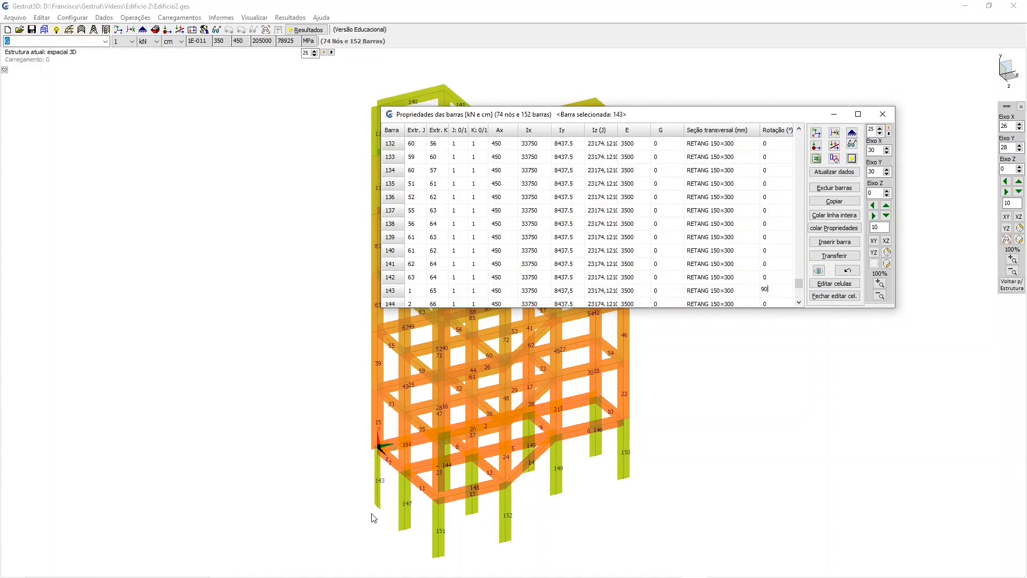
{"action": "left_click_drag", "start_coordinate": [634, 118], "coordinate": [746, 137]}
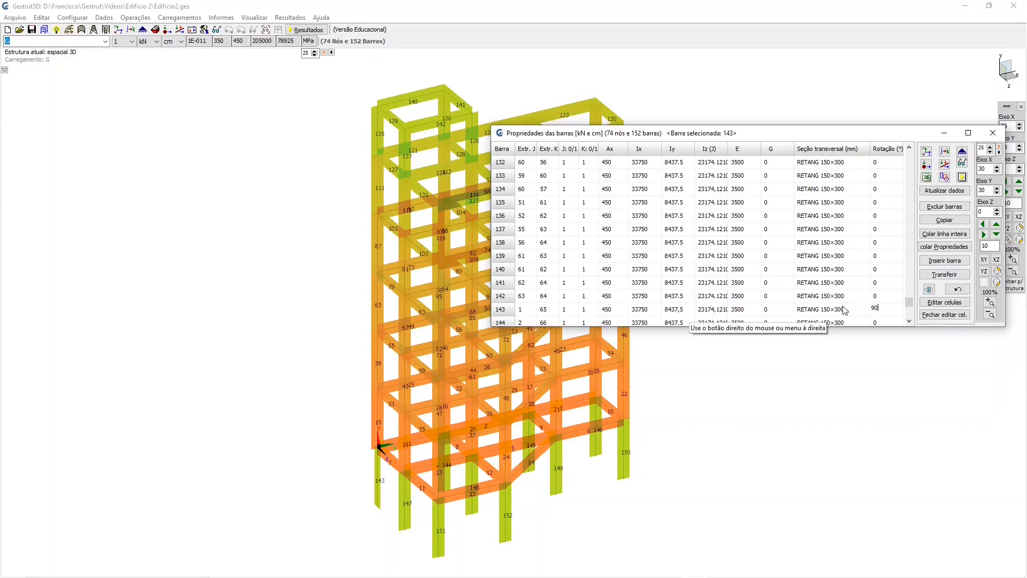
{"action": "left_click", "coordinate": [788, 312]}
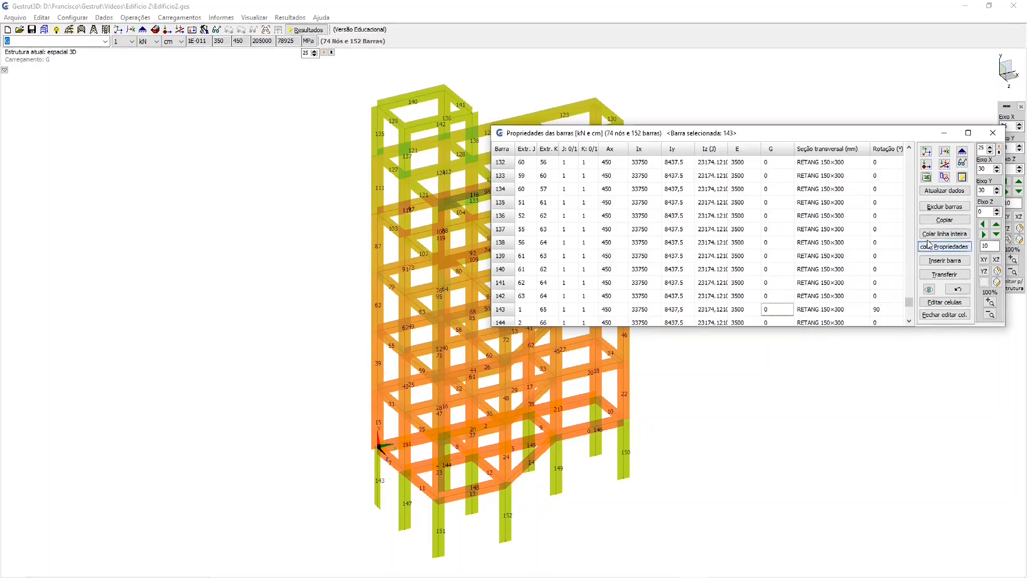
Copy bar 143 and transfer only its alpha angle to the bars above it in the same column: 15, 39, 63, 87, 111 and 135
{"action": "left_click", "coordinate": [934, 221]}
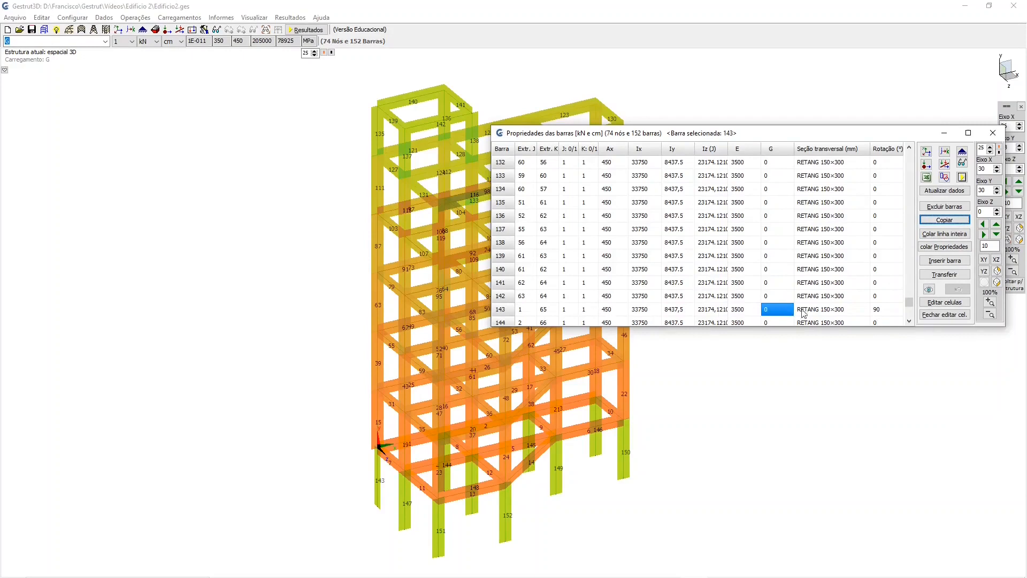
{"action": "left_click", "coordinate": [927, 276]}
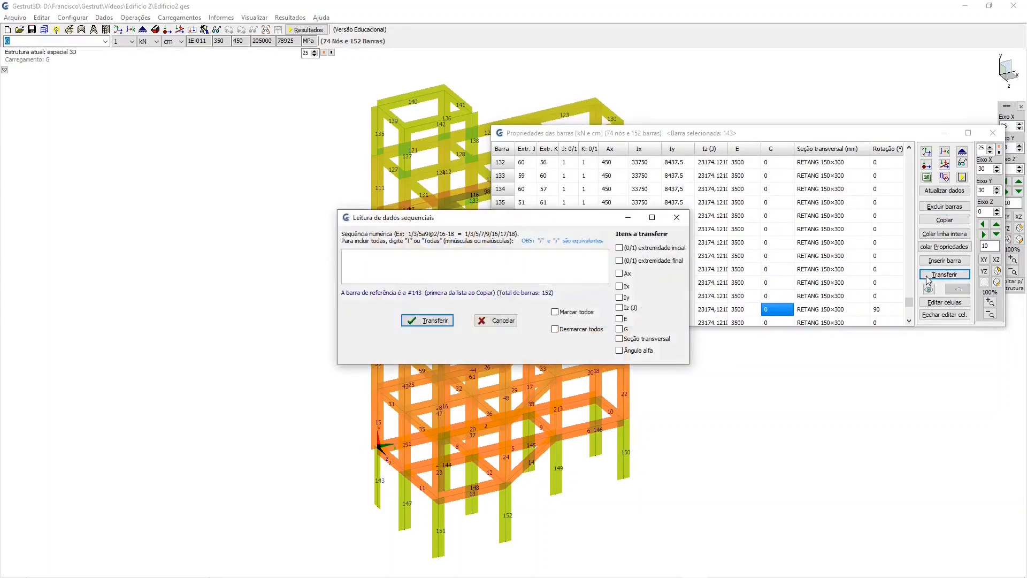
{"action": "left_click_drag", "start_coordinate": [541, 219], "coordinate": [766, 28]}
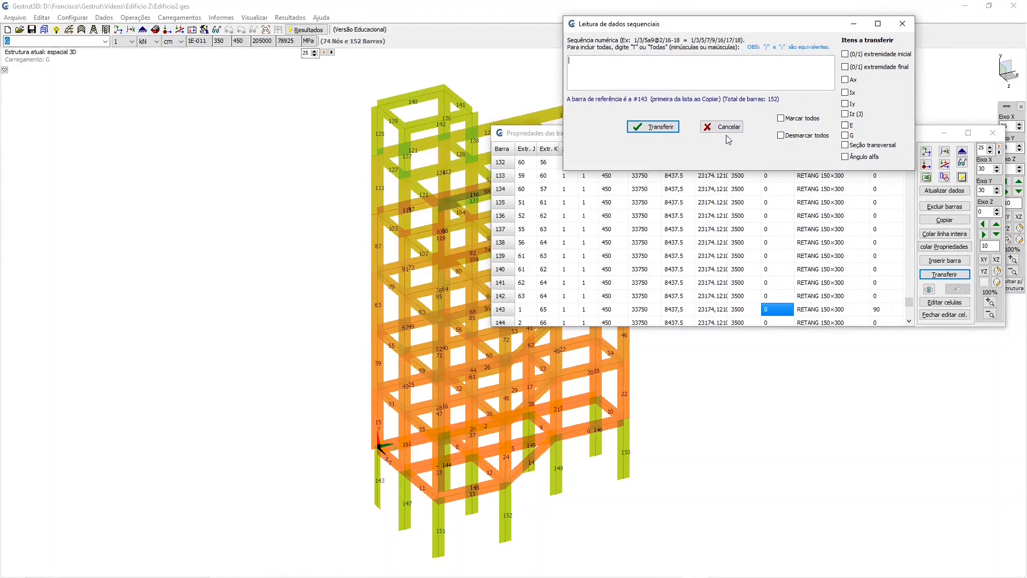
{"action": "left_click", "coordinate": [846, 158]}
{"action": "type", "text": "5a111"}
{"action": "type", "text": "@"}
{"action": "type", "text": "/135"}
{"action": "left_click", "coordinate": [671, 128]}
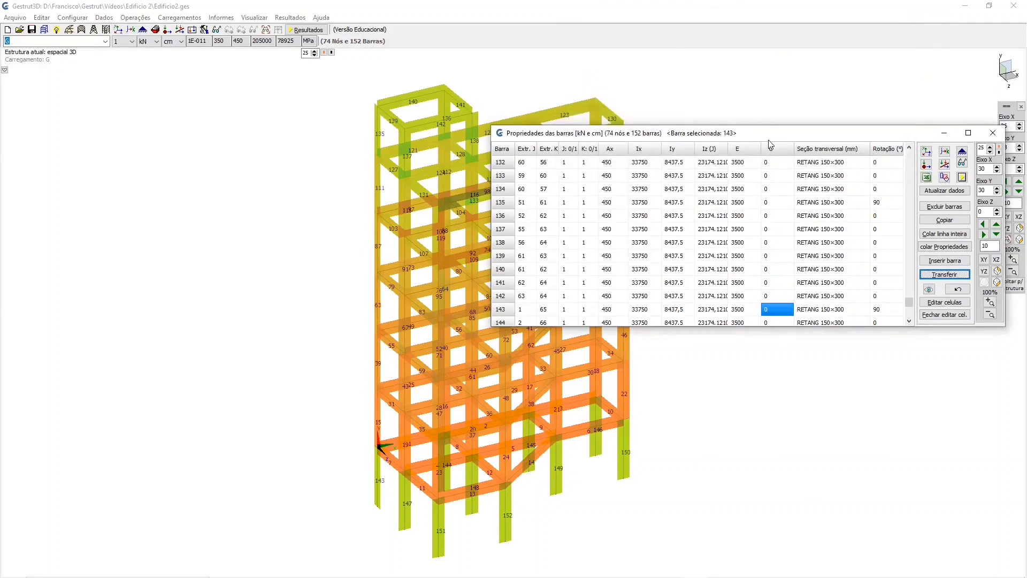
{"action": "left_click_drag", "start_coordinate": [771, 139], "coordinate": [328, 129]}
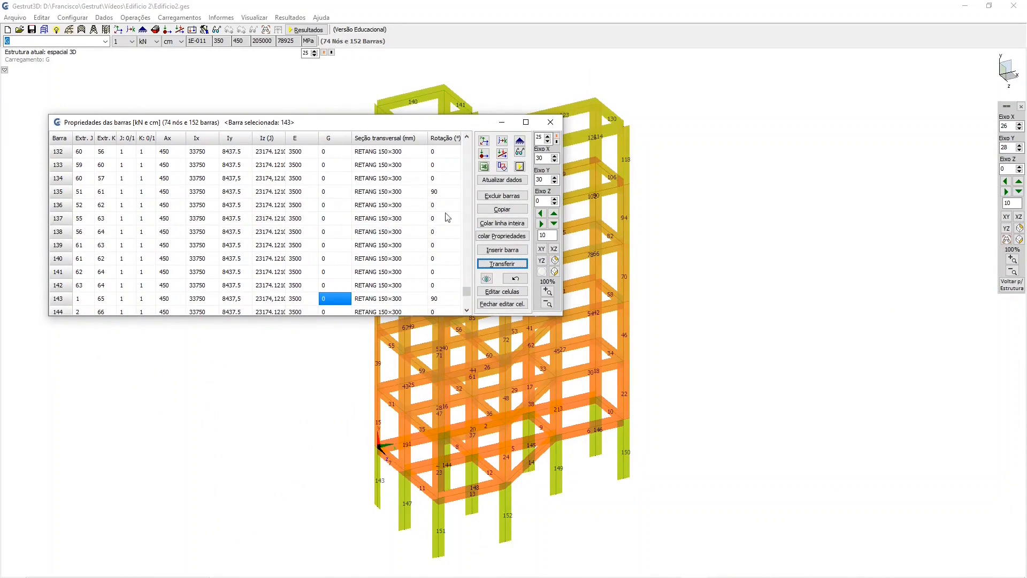
Transfer only bar 143's alpha angle to column bars 150, 22, 46, 70, 94 and 118, and close the bar properties table
{"action": "left_click", "coordinate": [503, 263]}
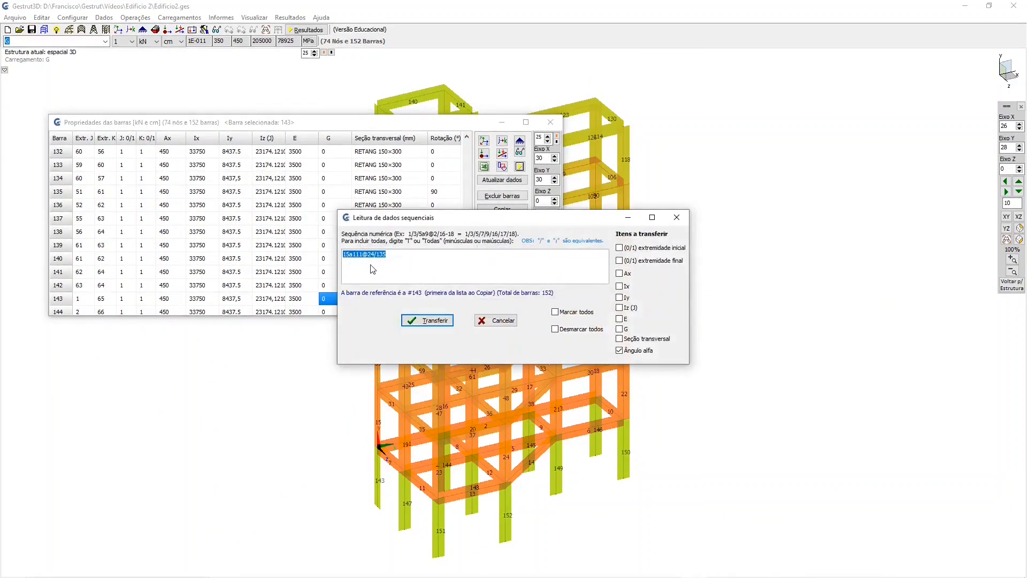
{"action": "left_click_drag", "start_coordinate": [508, 223], "coordinate": [840, 86]}
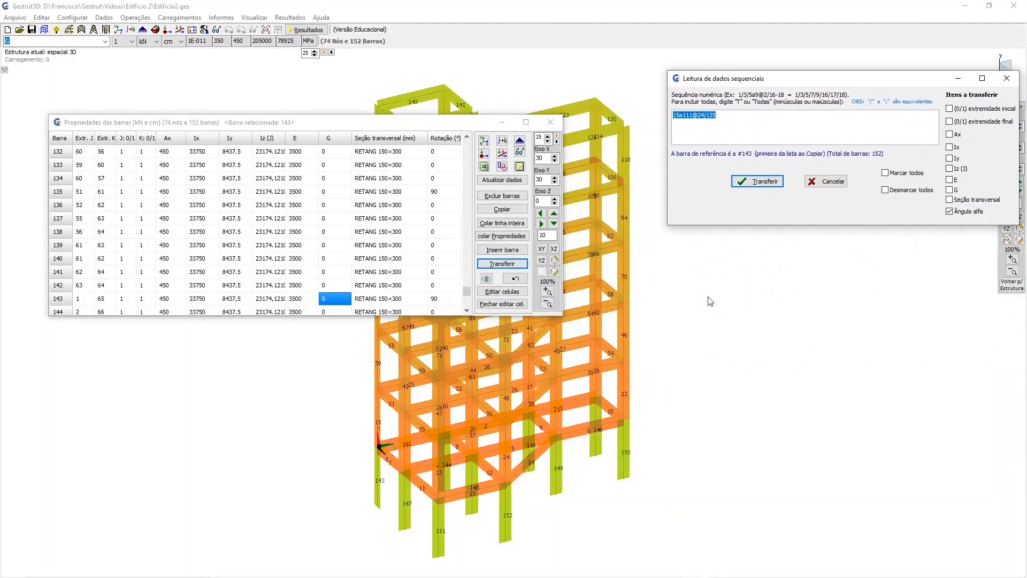
{"action": "type", "text": "1"}
{"action": "type", "text": "50/22a118@"}
{"action": "left_click", "coordinate": [765, 180]}
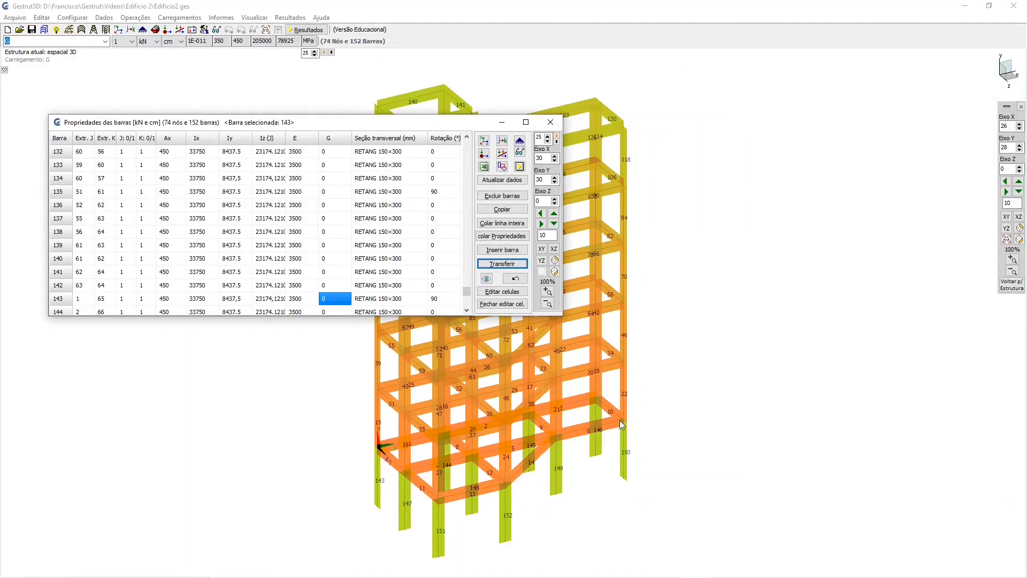
{"action": "left_click", "coordinate": [554, 122]}
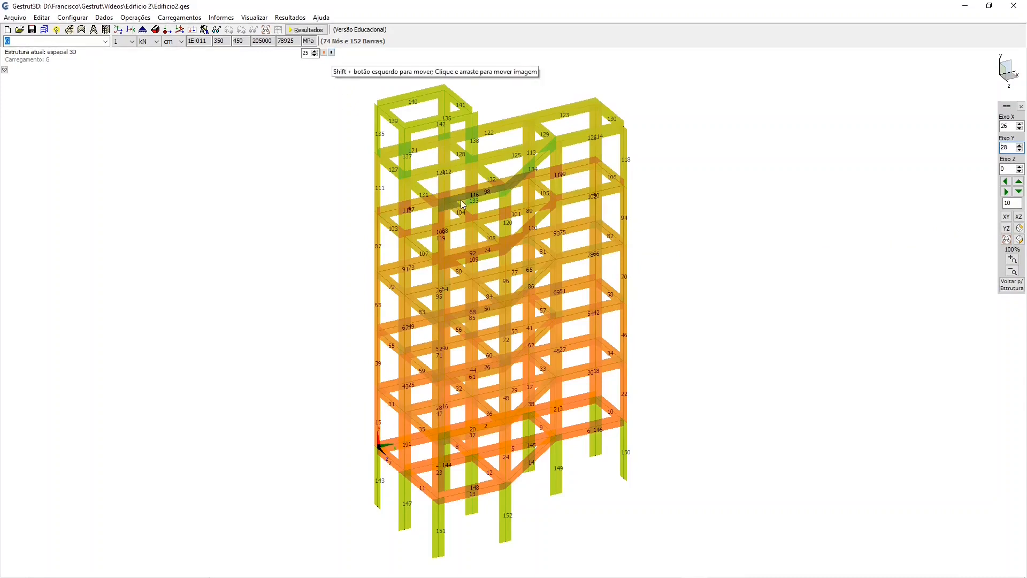
Reduce the display width of the bars to about 10
{"action": "left_click", "coordinate": [315, 55]}
{"action": "left_click", "coordinate": [315, 56]}
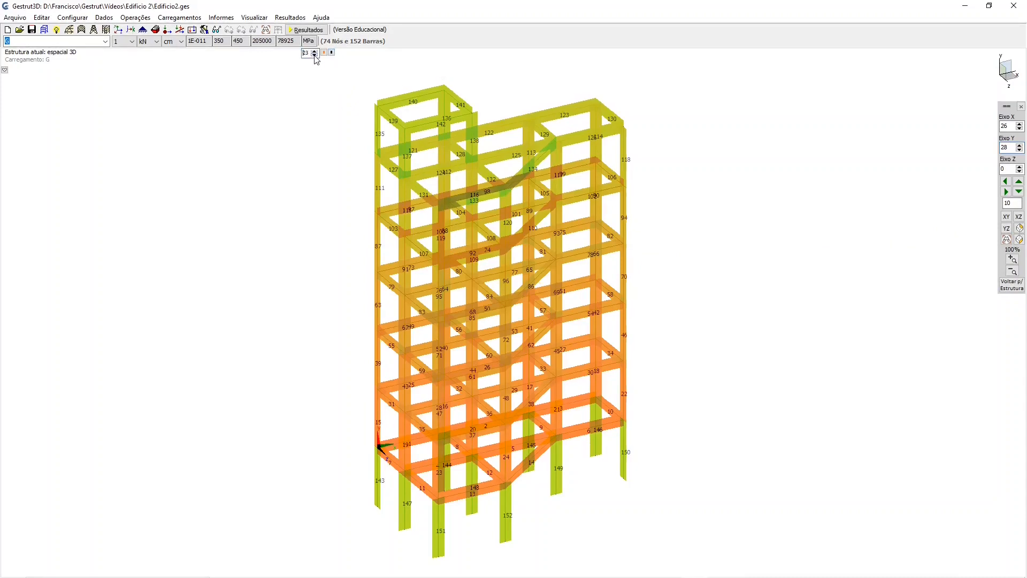
{"action": "left_click", "coordinate": [314, 55]}
{"action": "left_click", "coordinate": [315, 55]}
{"action": "left_click", "coordinate": [314, 56]}
{"action": "left_click", "coordinate": [315, 55]}
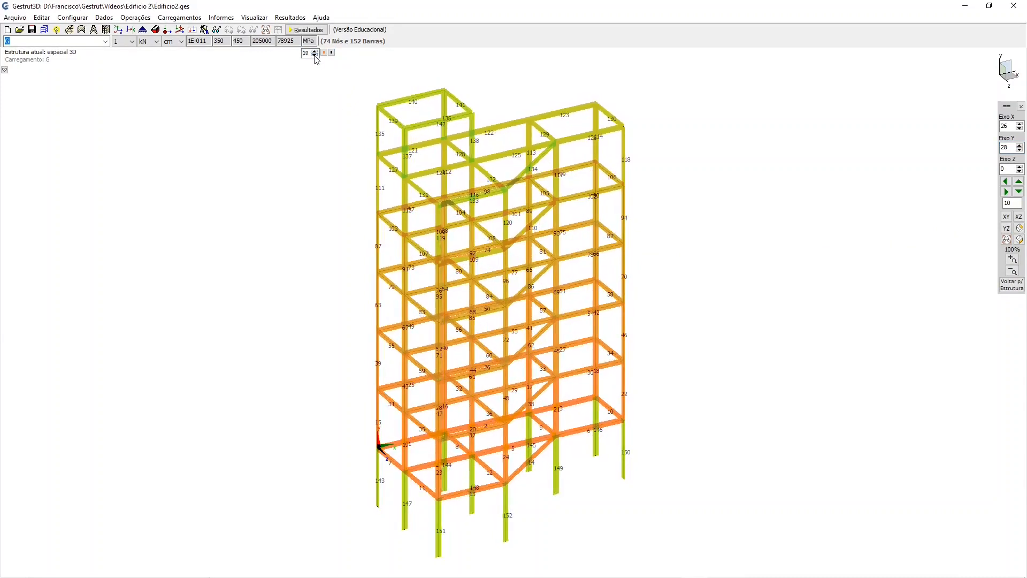
{"action": "left_click", "coordinate": [315, 55]}
Increase the display width of the bars to 22
{"action": "left_click", "coordinate": [315, 51]}
{"action": "left_click", "coordinate": [314, 51]}
{"action": "left_click", "coordinate": [315, 51]}
{"action": "left_click", "coordinate": [315, 51]}
{"action": "left_click", "coordinate": [314, 51]}
{"action": "left_click", "coordinate": [315, 51]}
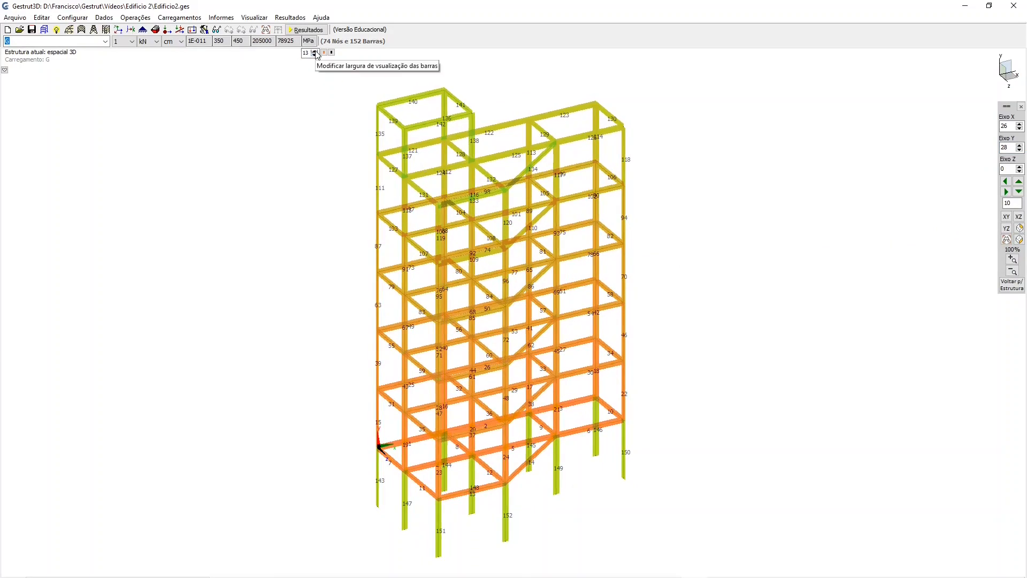
{"action": "left_click", "coordinate": [314, 51]}
{"action": "left_click", "coordinate": [314, 51]}
{"action": "left_click", "coordinate": [314, 51]}
{"action": "left_click", "coordinate": [315, 51]}
{"action": "left_click", "coordinate": [315, 51]}
{"action": "left_click", "coordinate": [314, 50]}
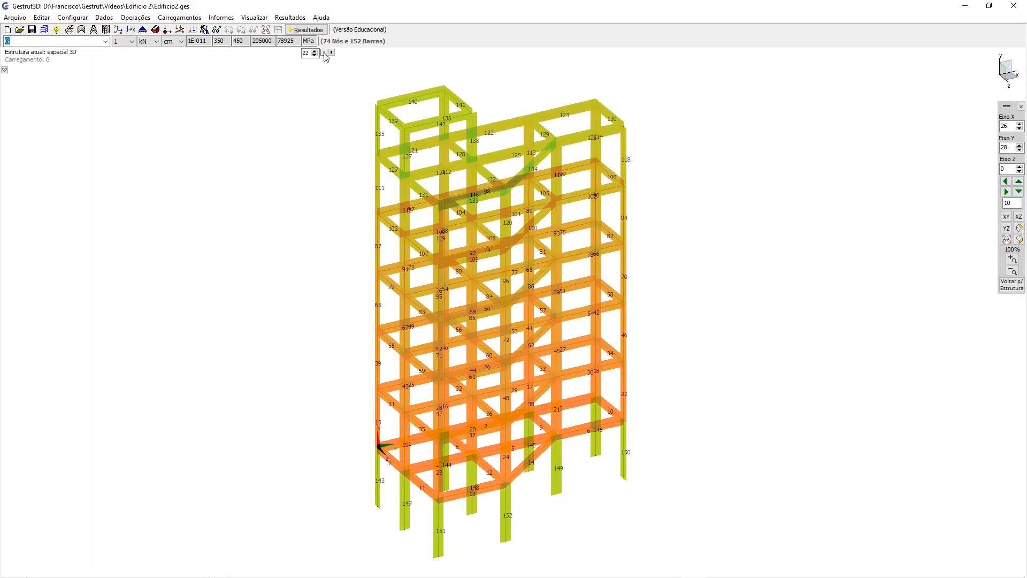
Display the bars as single lines and rotate the frame freely in 3D
{"action": "left_click", "coordinate": [331, 53]}
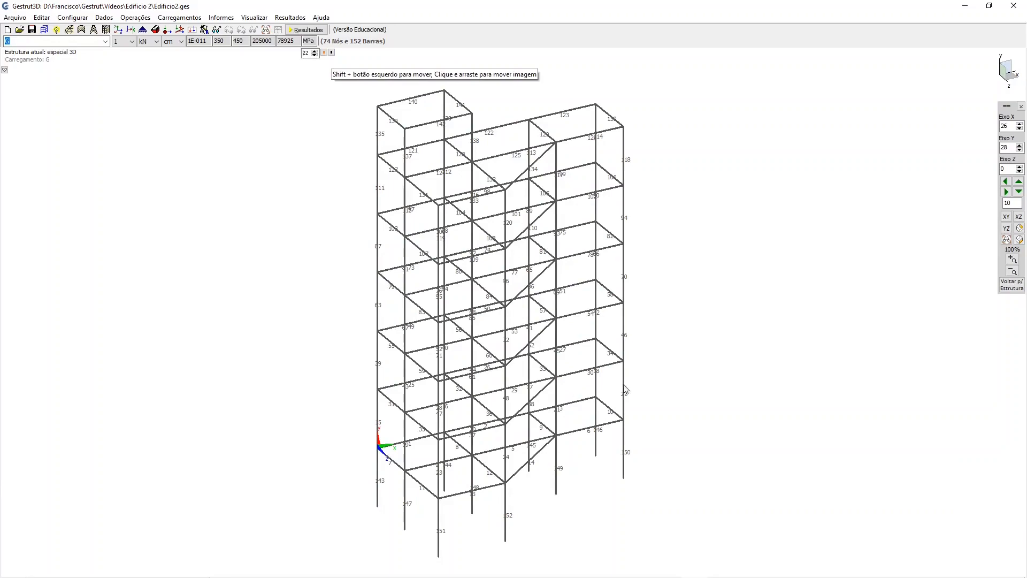
{"action": "left_click_drag", "start_coordinate": [662, 364], "coordinate": [690, 373]}
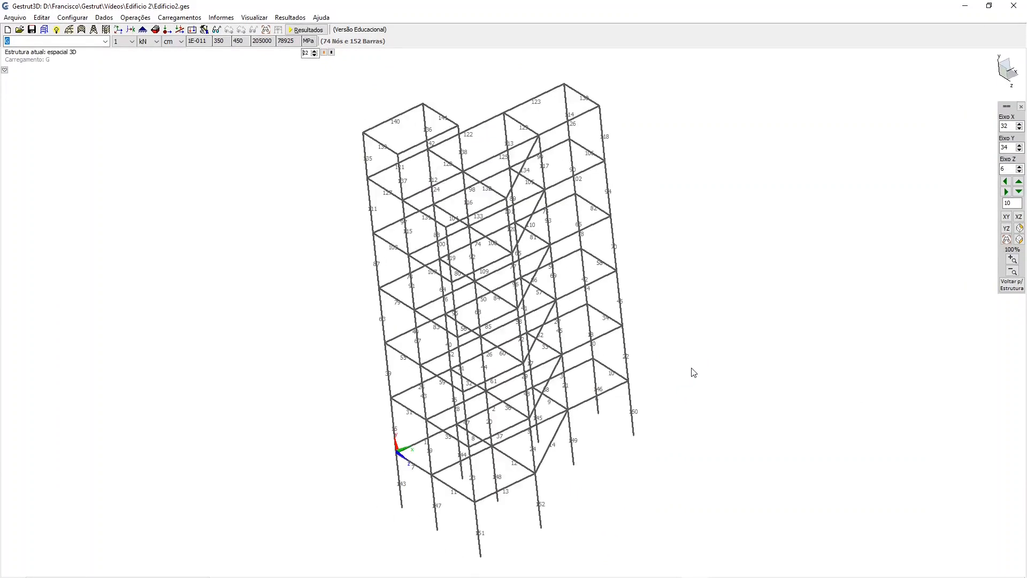
Orient the 3D view to X 30, Y -30 and Z 0, and display the bars with their section width
{"action": "left_click", "coordinate": [1020, 228]}
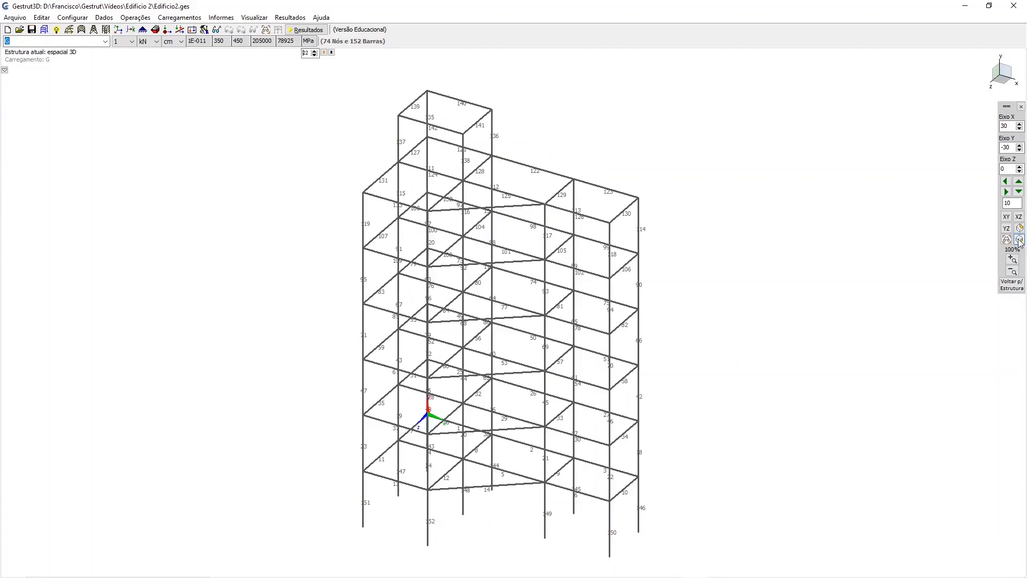
{"action": "left_click", "coordinate": [1020, 229]}
{"action": "left_click", "coordinate": [1021, 230]}
{"action": "left_click", "coordinate": [324, 52]}
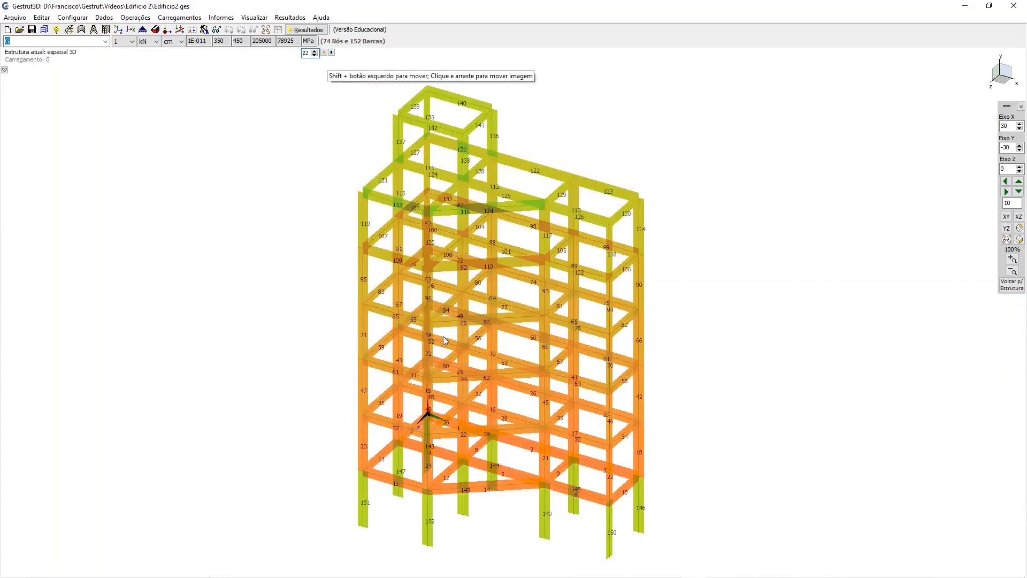